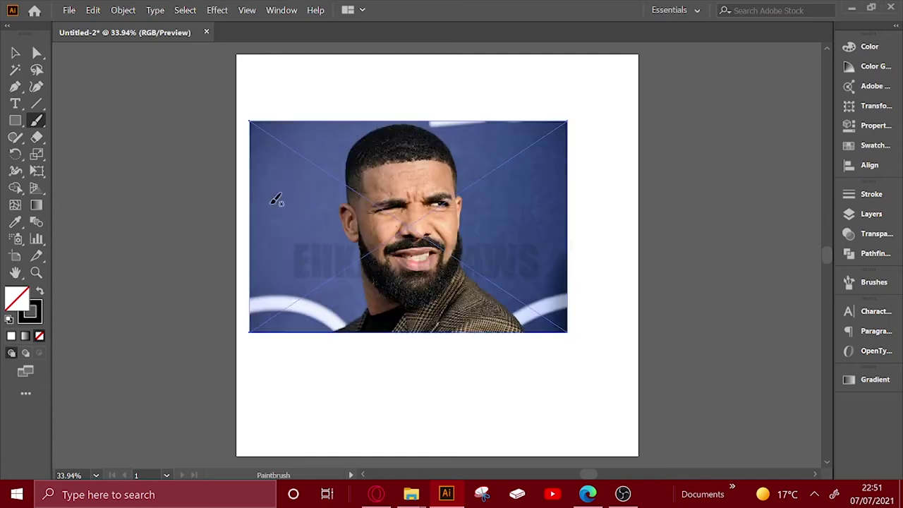
Step: Paste the face photo, enlarge it across the artboard and lower its opacity to fade it
key("v")
left_click_drag(276, 200, 292, 253)
mouse_move(585, 171)
left_mouse_down()
mouse_move(631, 127)
mouse_move(641, 135)
mouse_move(613, 153)
left_mouse_up()
left_click(877, 234)
left_click(813, 209)
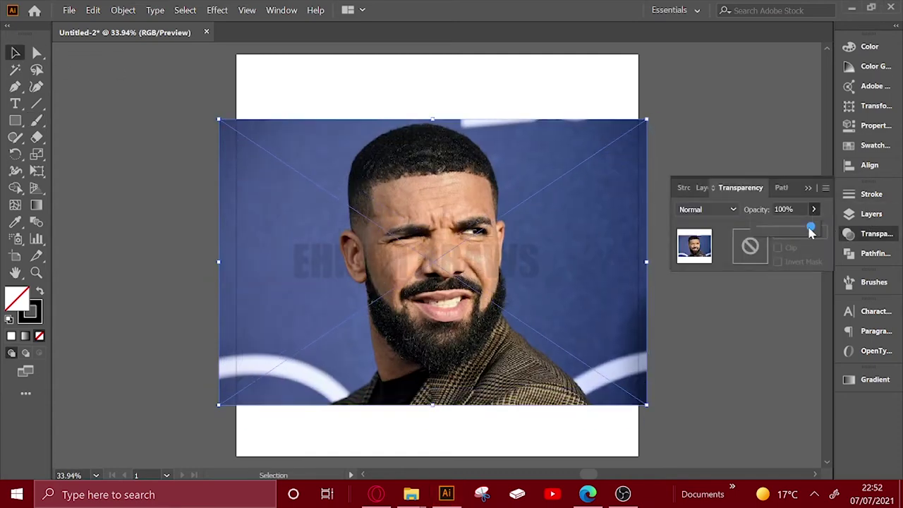
left_click_drag(811, 227, 798, 228)
Step: Lock the photo's Layer 1 and add an empty Layer 2 above it
left_click(861, 219)
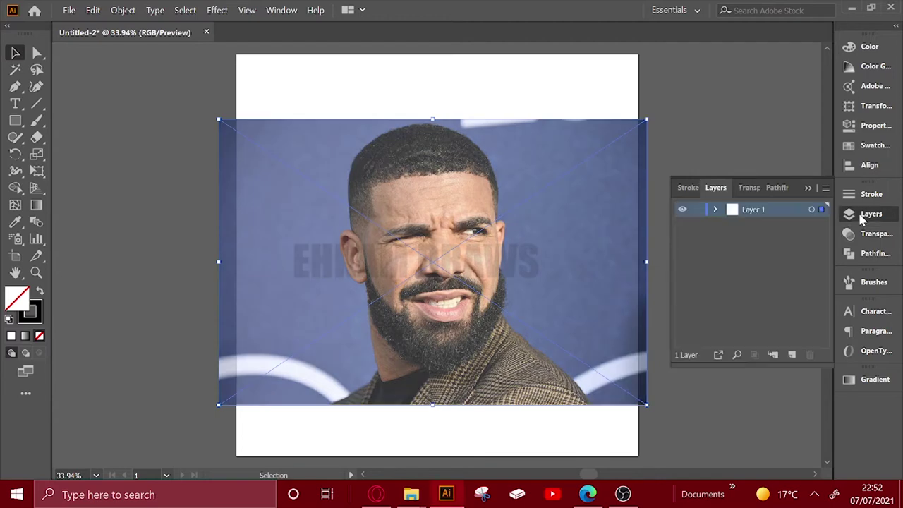
left_click(697, 210)
left_click(792, 355)
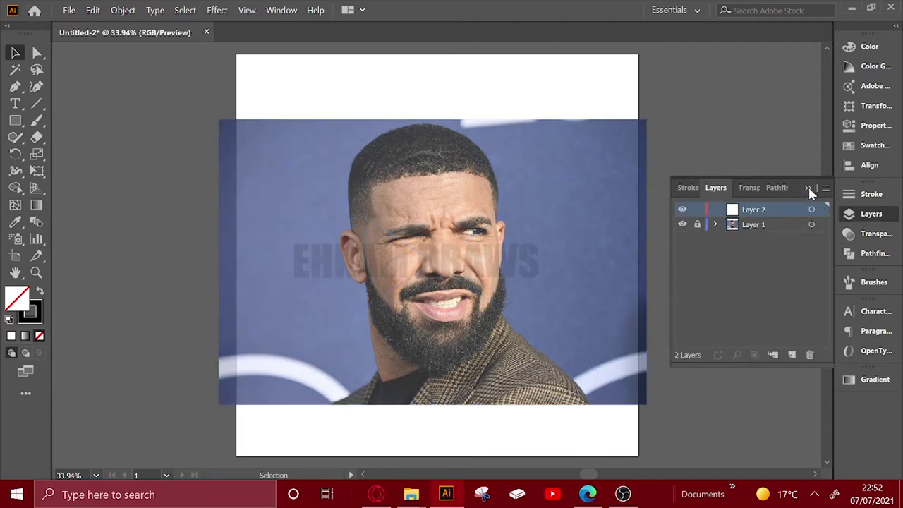
left_click(808, 187)
left_click(872, 282)
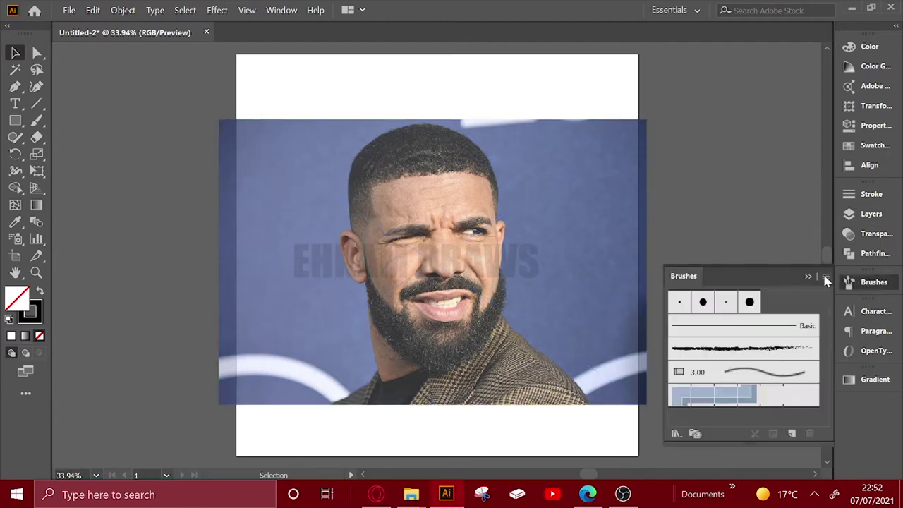
Step: Create a new Calligraphic brush with Size set to Pressure and a 9 pt variation
left_click(792, 434)
left_click(47, 164)
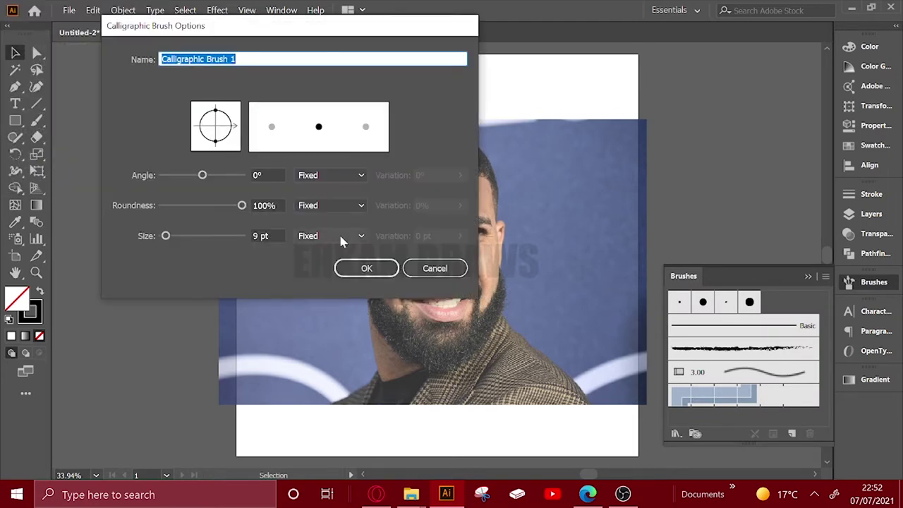
left_click(338, 235)
left_click(322, 282)
left_click(423, 236)
type("9")
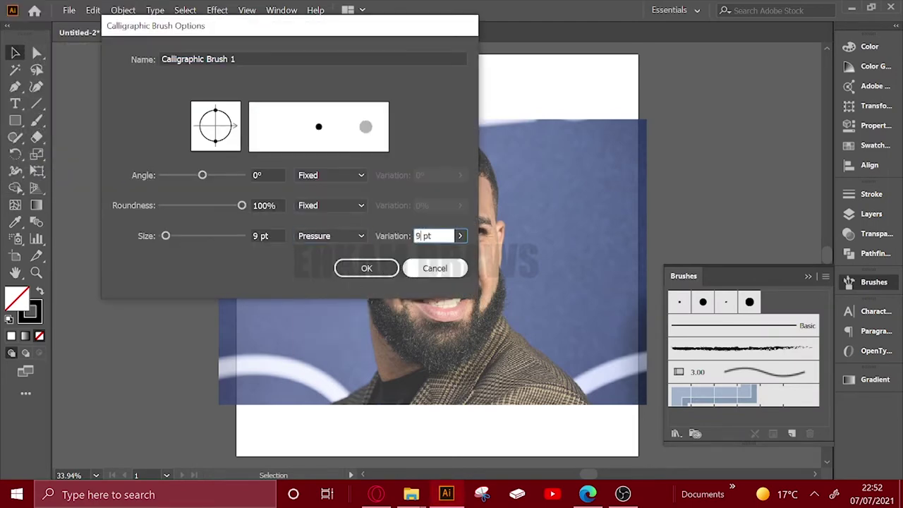
left_click(366, 268)
Step: Test the new brush with a stroke, undo it, and keep Paintbrush fidelity at Accurate
key("b")
left_click_drag(688, 173, 727, 127)
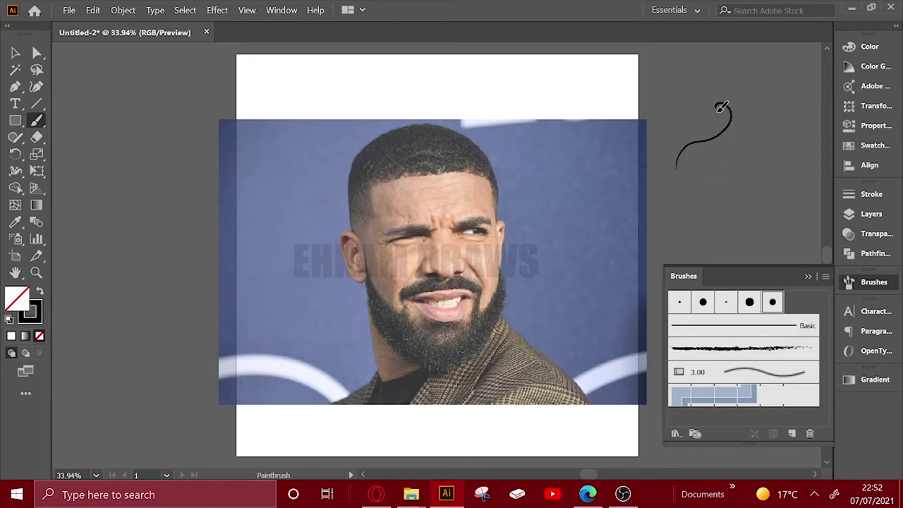
key("ctrl+z")
mouse_move(648, 215)
left_mouse_down()
mouse_move(593, 207)
mouse_move(539, 215)
left_mouse_up()
left_click(808, 276)
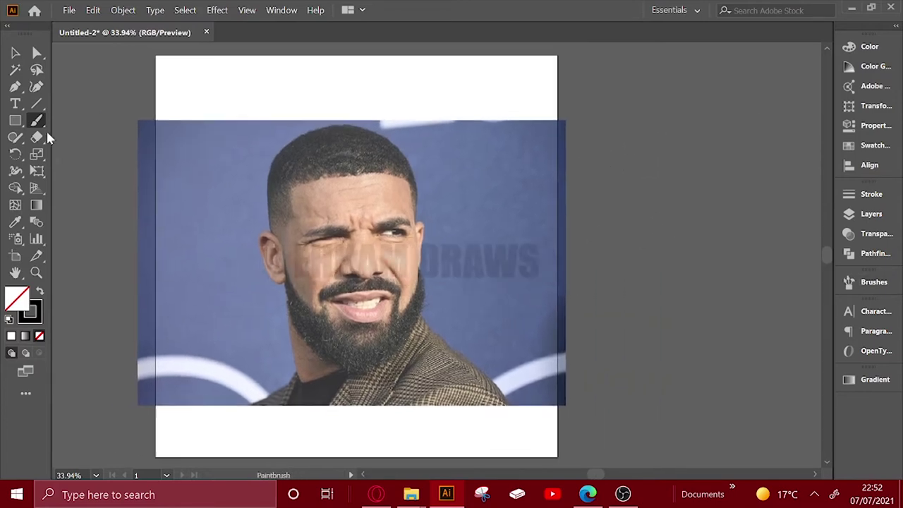
double_click(37, 121)
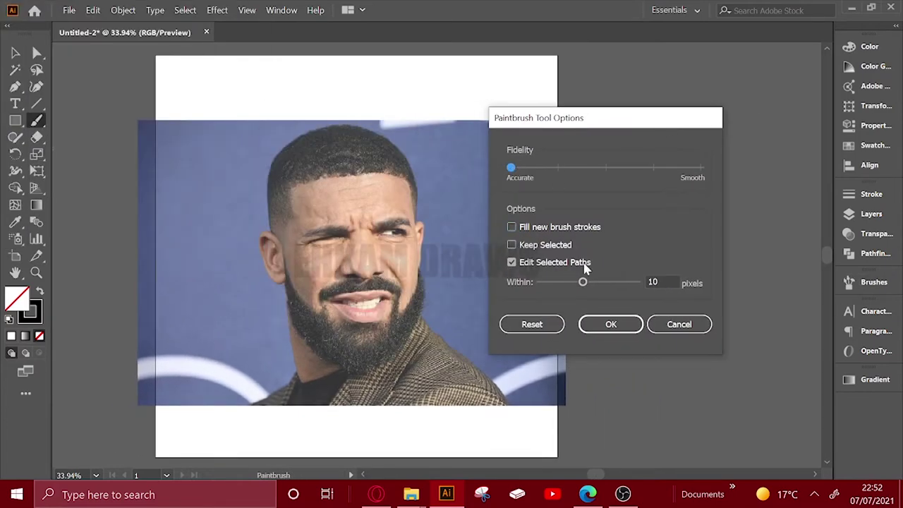
left_click(611, 326)
key("ctrl+1")
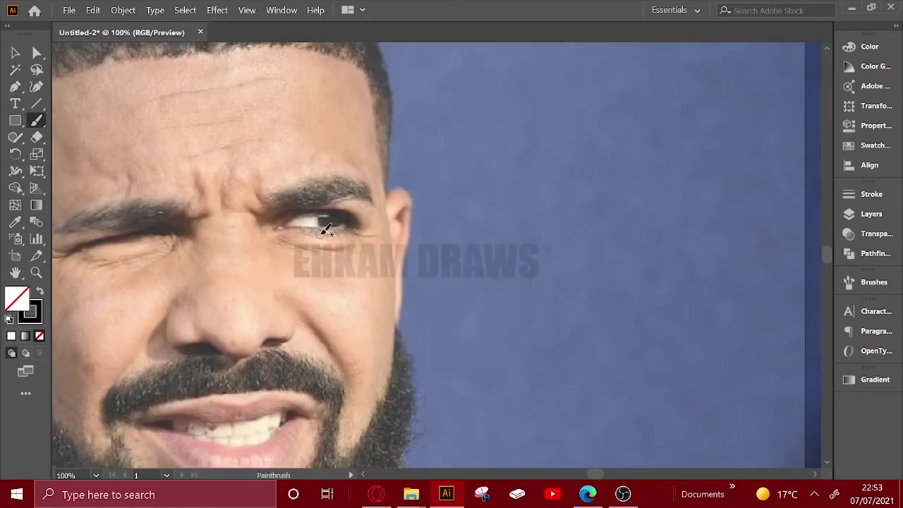
Step: Try trial strokes over the eye and upper eyelid, then undo them
scroll(324, 234, "up", 1)
left_click_drag(628, 258, 702, 252)
key("ctrl+z")
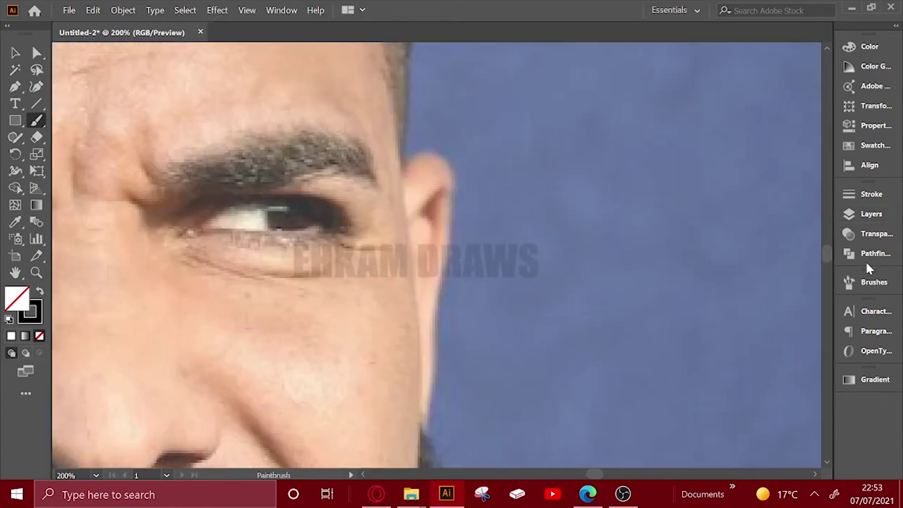
left_click(872, 194)
mouse_move(185, 229)
left_mouse_down()
mouse_move(233, 195)
mouse_move(363, 226)
left_mouse_up()
key("ctrl+z")
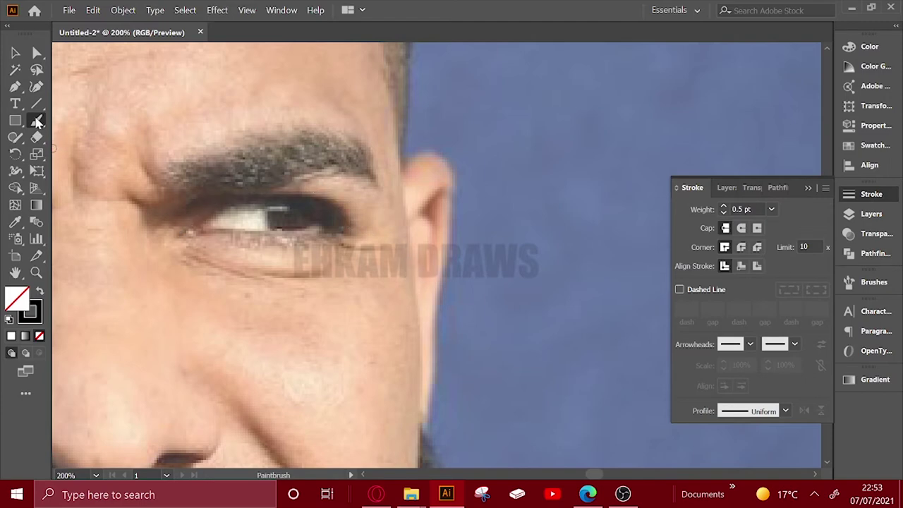
Step: Set Paintbrush fidelity to Smooth and paint an arc over the upper eyelid
double_click(37, 122)
left_click(700, 167)
left_click(605, 326)
mouse_move(177, 233)
left_mouse_down()
mouse_move(192, 218)
mouse_move(326, 201)
mouse_move(352, 228)
left_mouse_up()
Step: Paint curves just above the mustache and along the ear's outer rim
left_click_drag(331, 285, 534, 239)
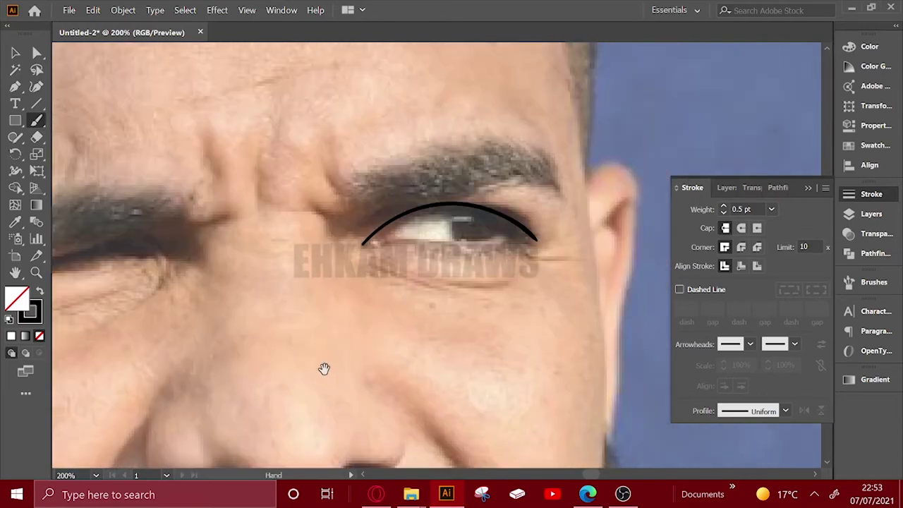
mouse_move(325, 365)
left_mouse_down()
mouse_move(298, 262)
mouse_move(371, 248)
left_mouse_up()
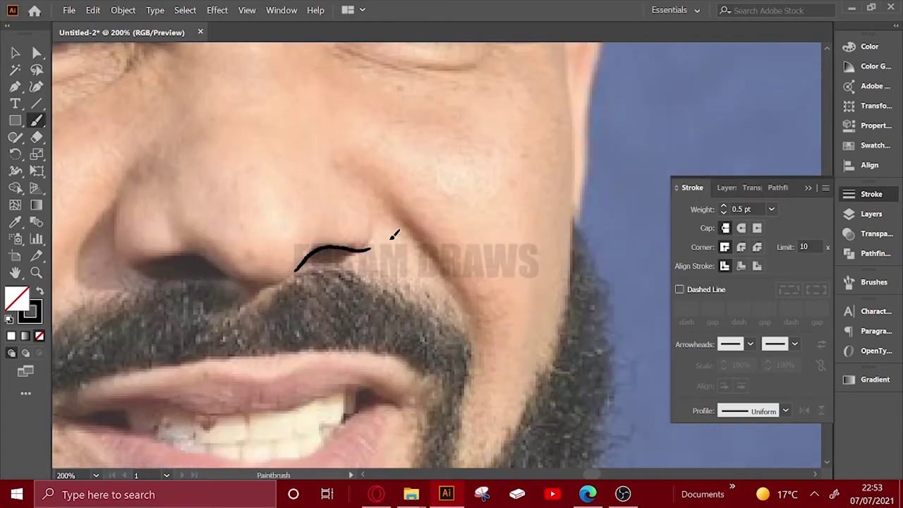
mouse_move(300, 46)
left_mouse_down()
mouse_move(319, 232)
mouse_move(423, 242)
left_mouse_up()
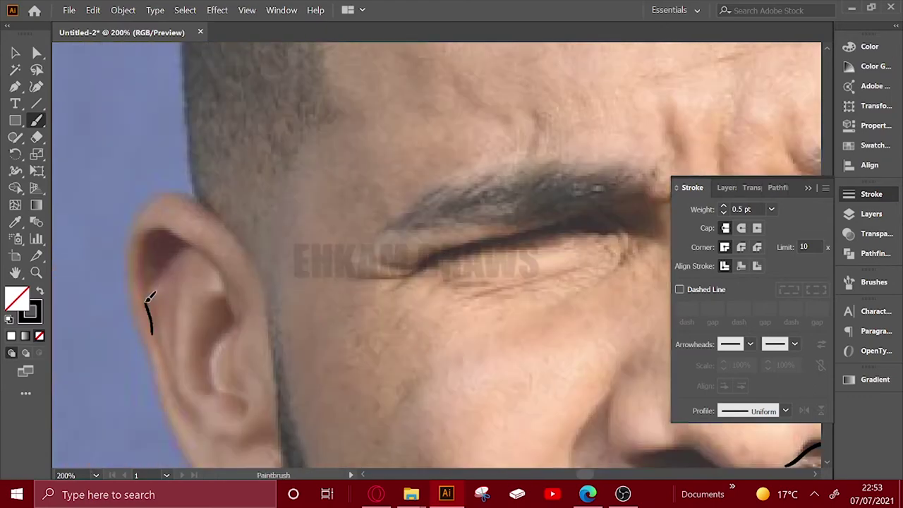
left_click_drag(151, 333, 198, 248)
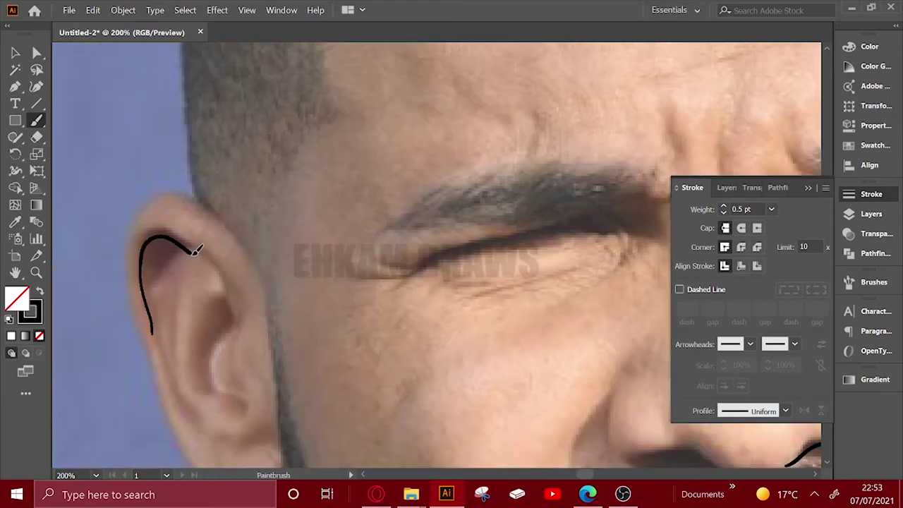
scroll(278, 204, "down", 2)
scroll(403, 294, "down", 3)
scroll(494, 289, "up", 3)
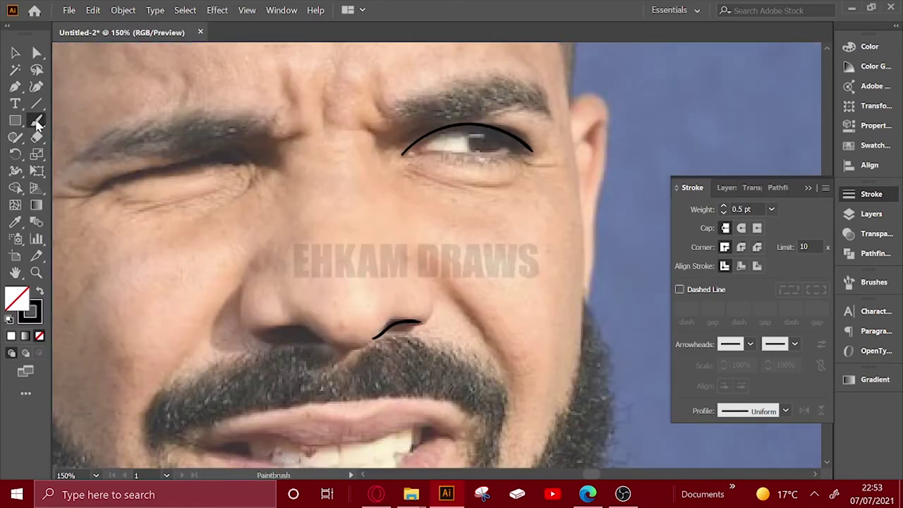
double_click(36, 123)
left_click(612, 323)
Step: Draw long drips down from the eyelid arc, extending it into a tall drip outline
scroll(478, 171, "up", 2)
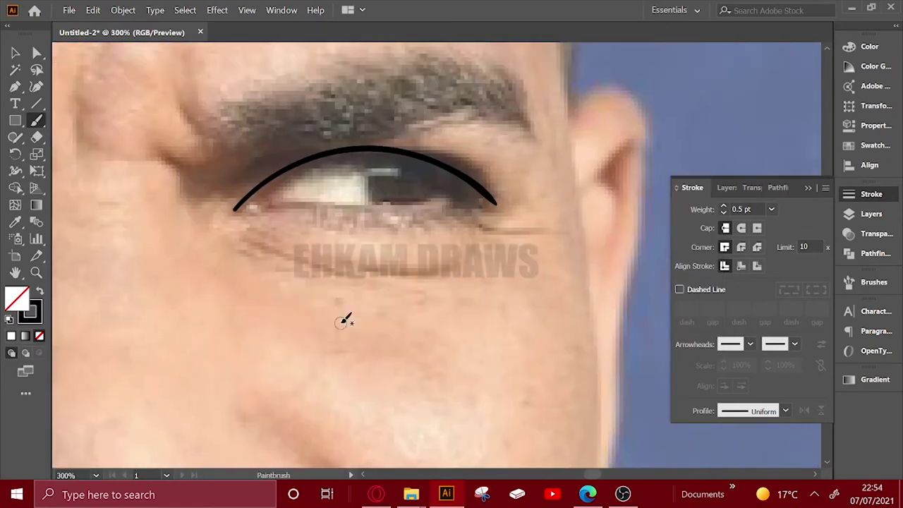
scroll(342, 222, "right", 2)
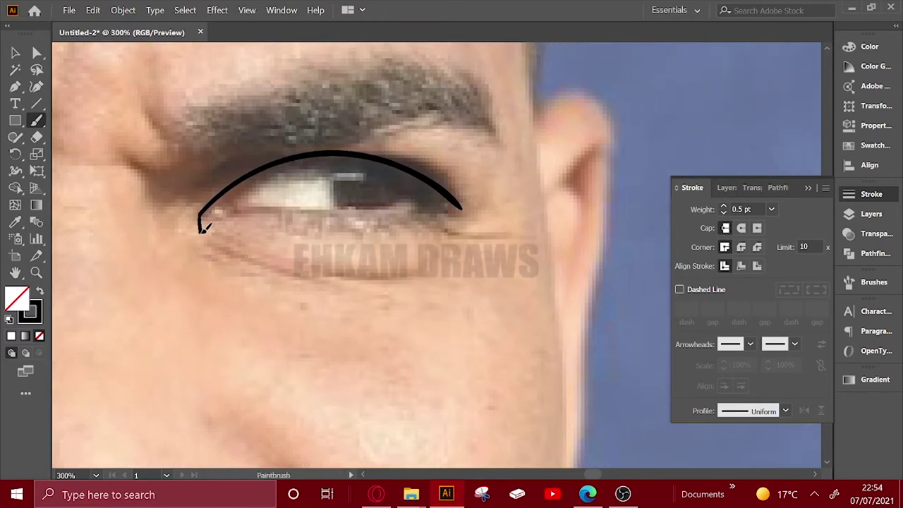
mouse_move(201, 212)
left_mouse_down()
mouse_move(216, 259)
mouse_move(271, 254)
mouse_move(277, 231)
mouse_move(276, 325)
mouse_move(314, 311)
left_mouse_up()
scroll(338, 299, "down", 5)
scroll(337, 299, "right", 3)
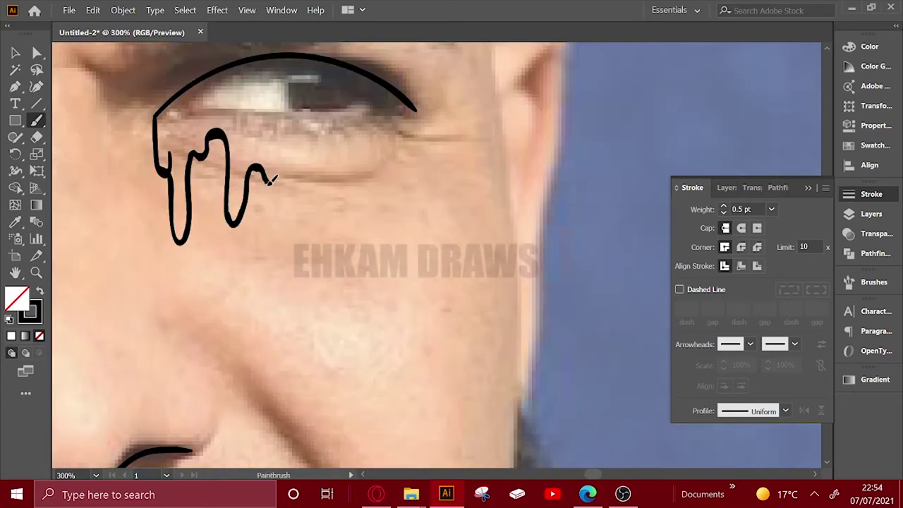
mouse_move(268, 212)
left_mouse_down()
mouse_move(277, 246)
mouse_move(328, 191)
left_mouse_up()
mouse_move(272, 177)
left_mouse_down()
mouse_move(276, 198)
mouse_move(306, 151)
mouse_move(350, 220)
mouse_move(416, 151)
mouse_move(405, 87)
left_mouse_up()
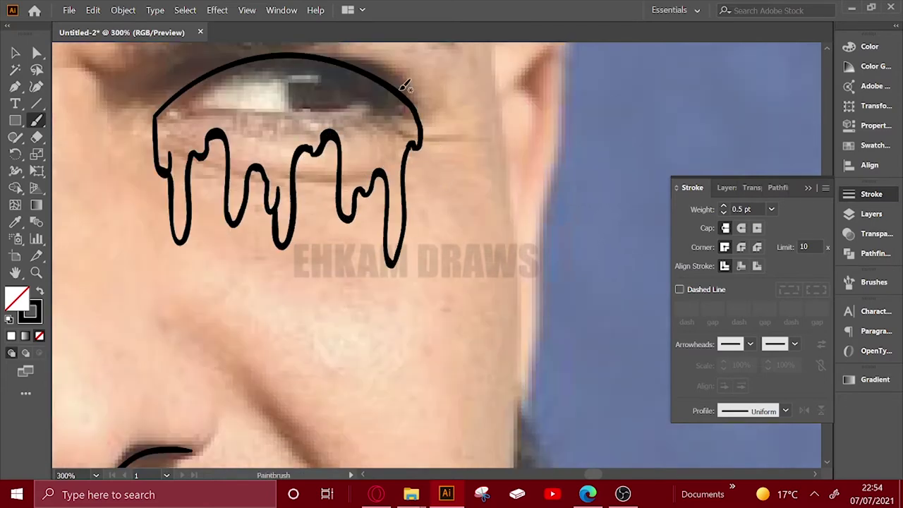
Step: Add small wavy and tick marks inside the eyelid drip shape
scroll(480, 198, "up", 3)
scroll(480, 197, "left", 2)
mouse_move(303, 223)
left_mouse_down()
mouse_move(322, 214)
mouse_move(339, 181)
left_mouse_up()
key("ctrl+z")
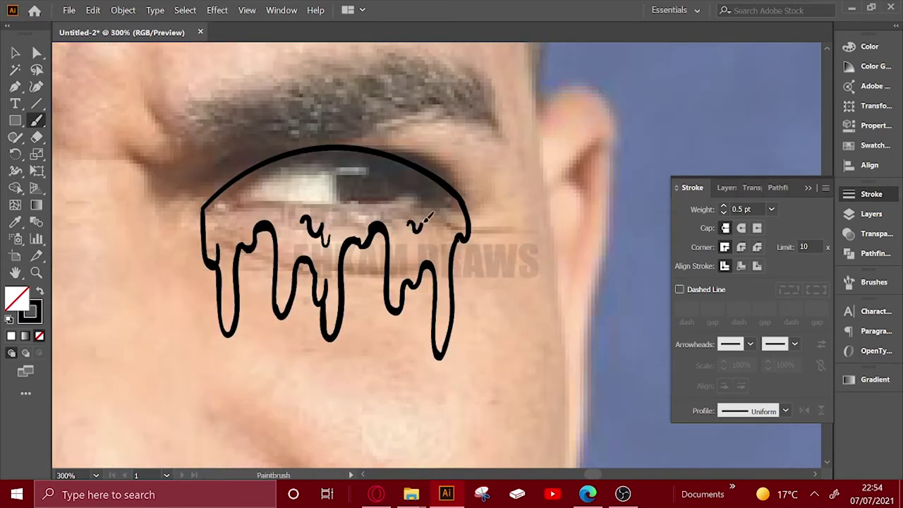
left_click_drag(258, 199, 273, 182)
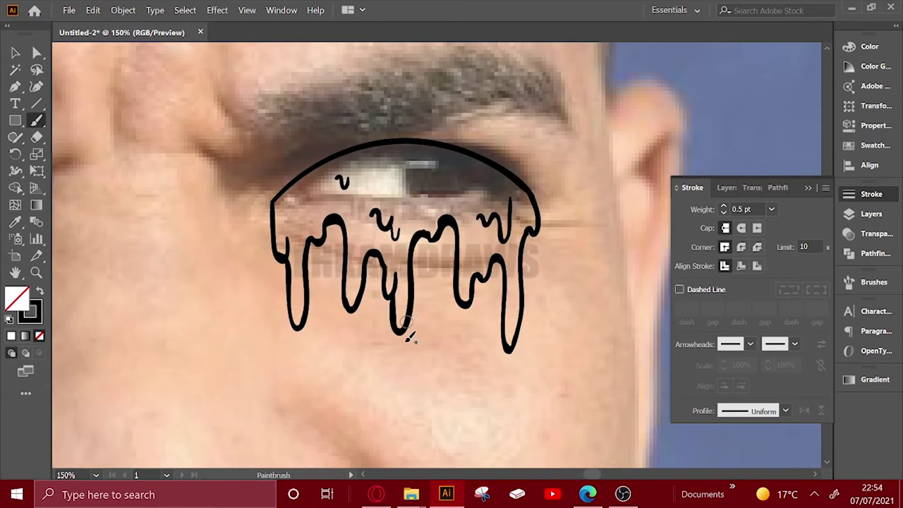
scroll(407, 338, "down", 3)
scroll(399, 346, "down", 2)
scroll(403, 262, "up", 4)
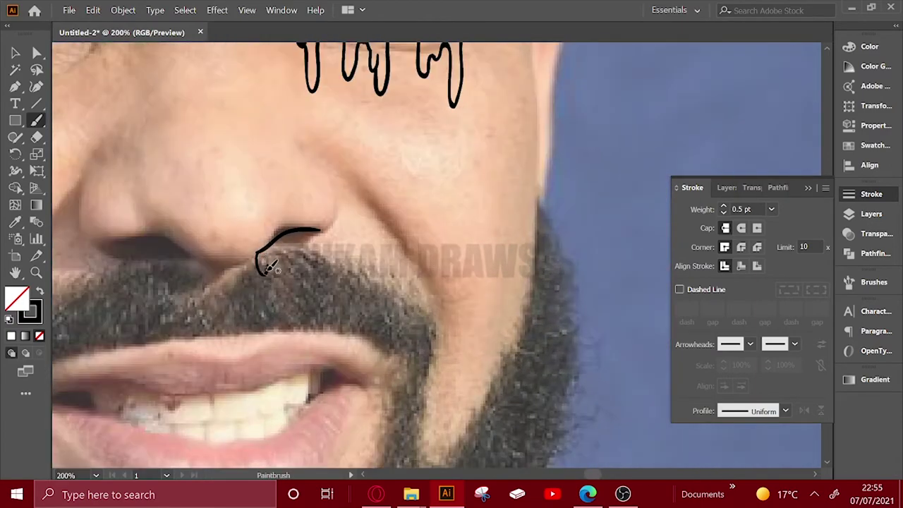
Step: Extend the mustache curve into a small dripping shape with droplets beneath
mouse_move(268, 267)
left_mouse_down()
mouse_move(293, 281)
mouse_move(325, 263)
mouse_move(344, 292)
mouse_move(354, 245)
mouse_move(314, 262)
left_mouse_up()
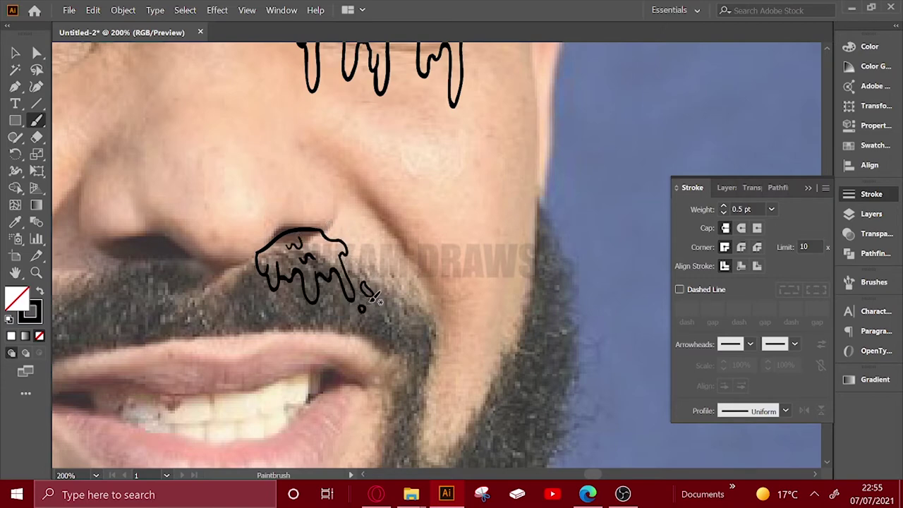
scroll(394, 300, "up", 3)
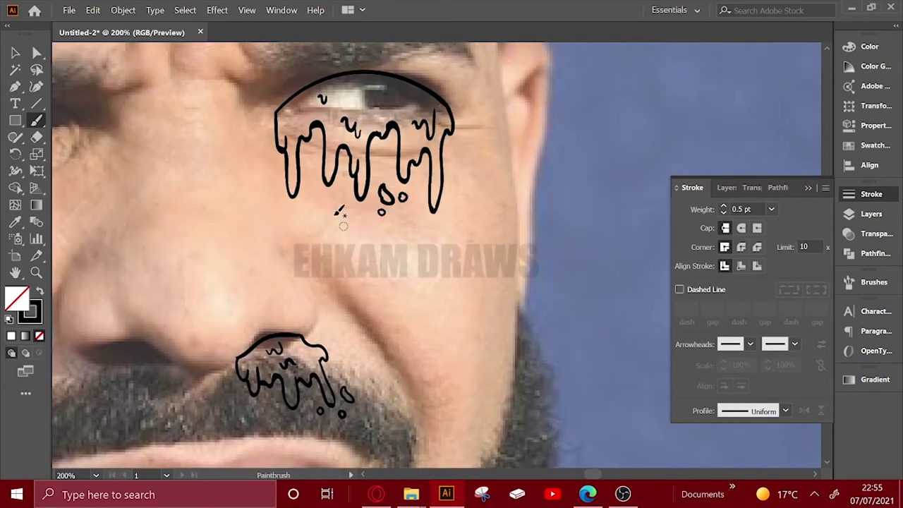
left_click_drag(419, 299, 500, 198)
Step: Draw an arch above the teeth with drips over the right mouth corner
left_click_drag(227, 399, 419, 339)
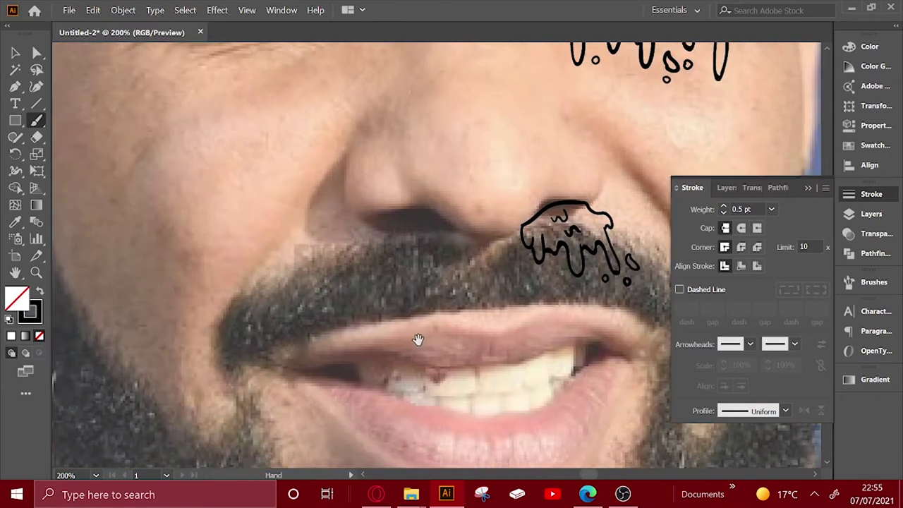
left_click_drag(574, 407, 373, 296)
mouse_move(359, 262)
left_mouse_down()
mouse_move(417, 247)
mouse_move(364, 260)
mouse_move(433, 286)
mouse_move(445, 286)
mouse_move(457, 258)
mouse_move(483, 263)
left_mouse_up()
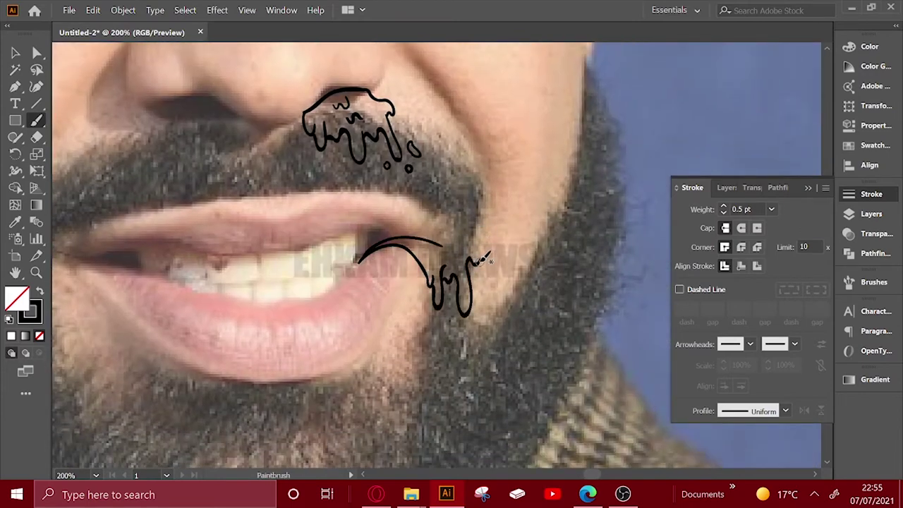
key("v")
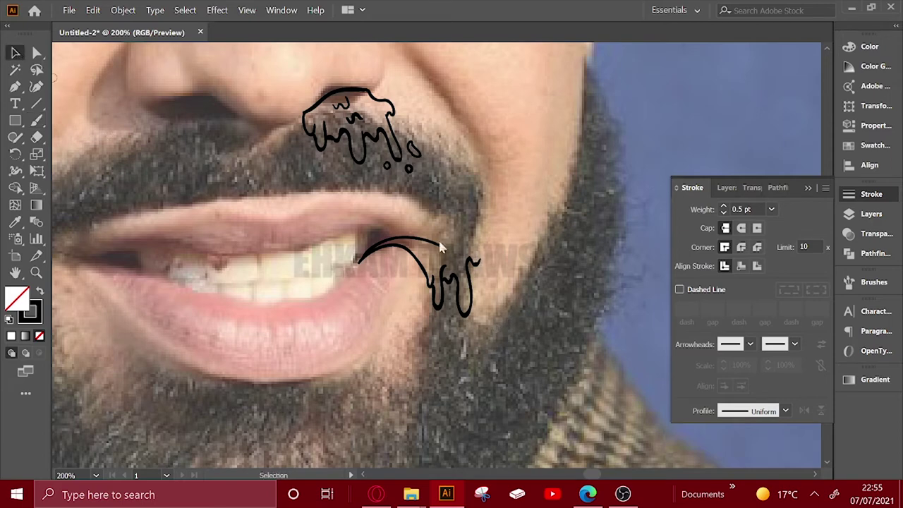
left_click(440, 244)
key("b")
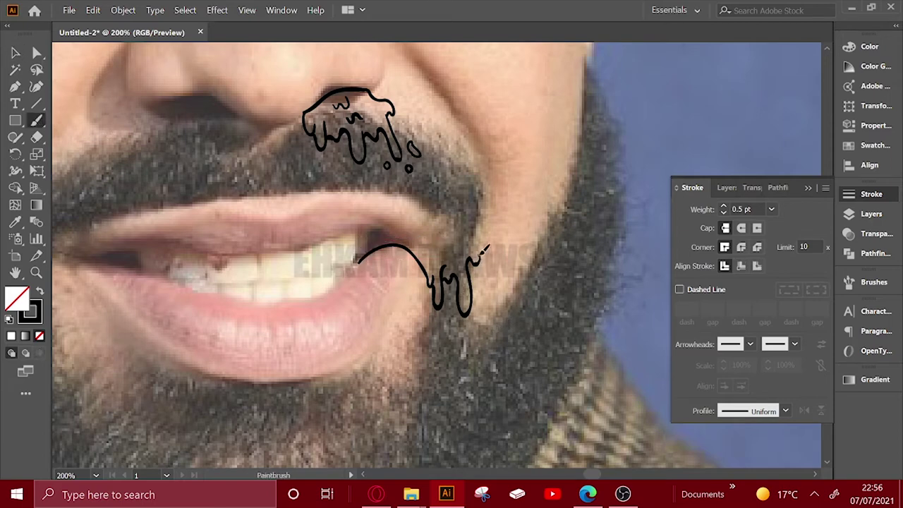
left_click_drag(482, 251, 359, 263)
Step: Draw an arch over the left mouth corner joined to a drip running down the lower lip
left_click_drag(491, 351, 394, 257)
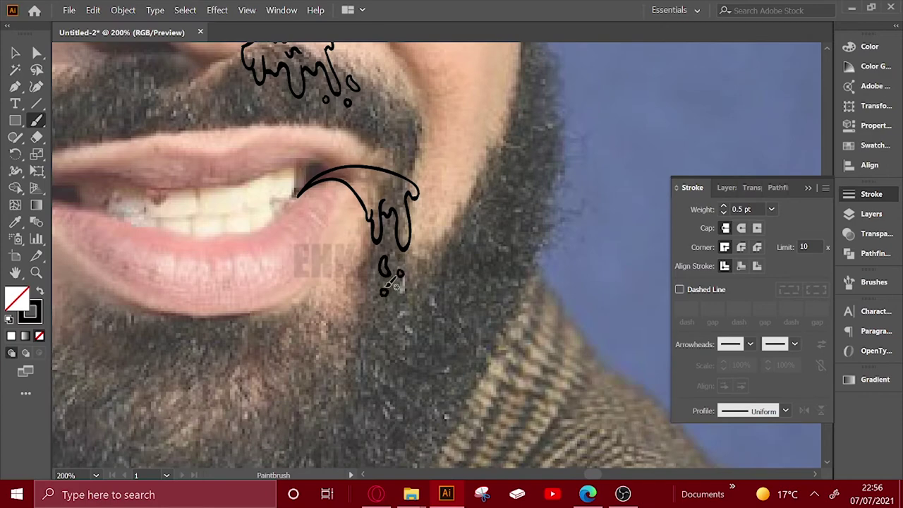
scroll(386, 290, "up", 3)
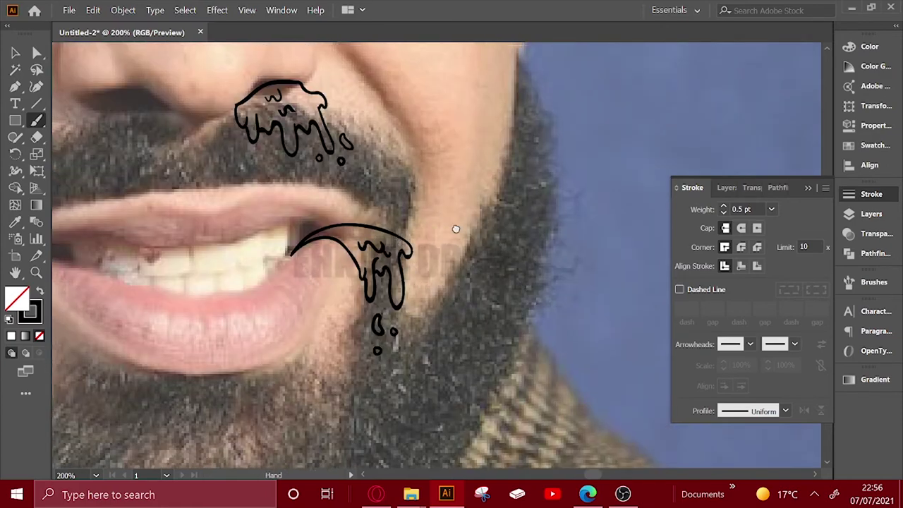
scroll(454, 228, "left", 5)
scroll(292, 288, "down", 3)
mouse_move(322, 220)
left_mouse_down()
mouse_move(288, 253)
mouse_move(265, 258)
mouse_move(251, 219)
mouse_move(240, 219)
mouse_move(240, 236)
mouse_move(279, 198)
left_mouse_up()
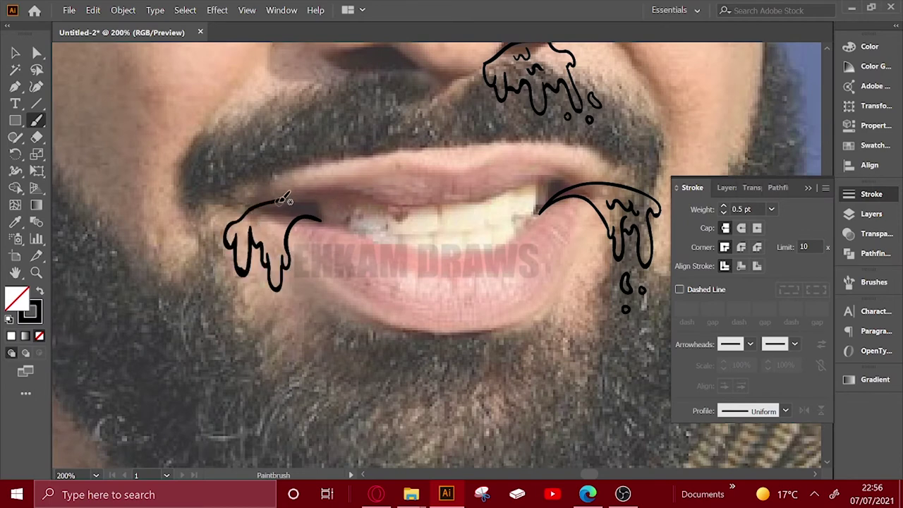
key("ctrl+z")
left_click_drag(235, 220, 323, 217)
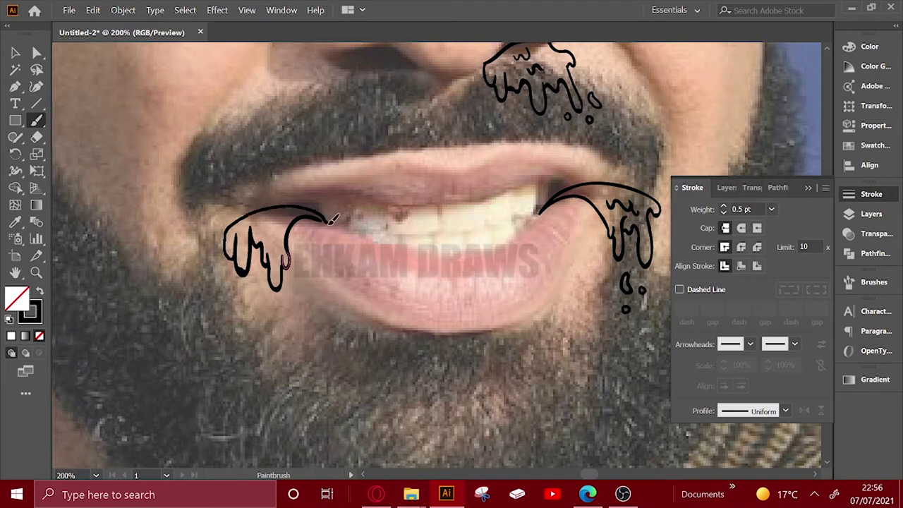
left_click_drag(377, 286, 341, 254)
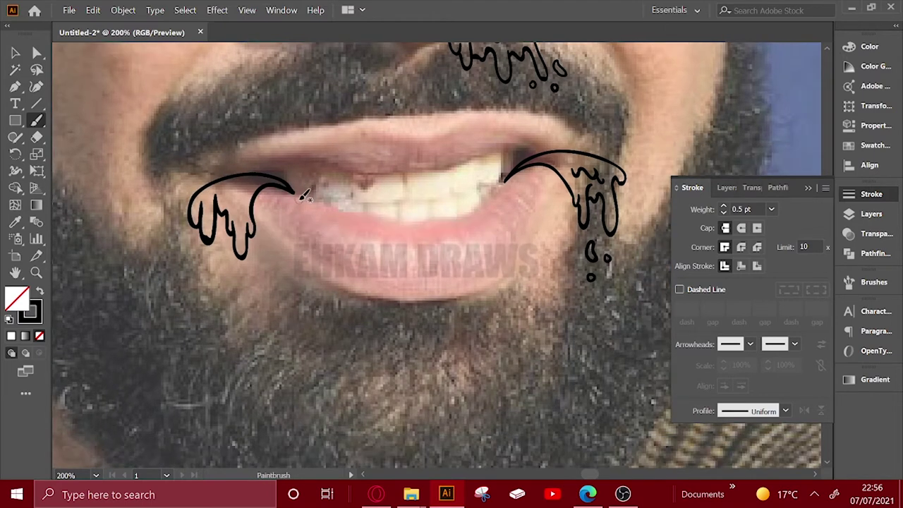
mouse_move(301, 200)
left_mouse_down()
mouse_move(377, 225)
mouse_move(373, 217)
left_mouse_up()
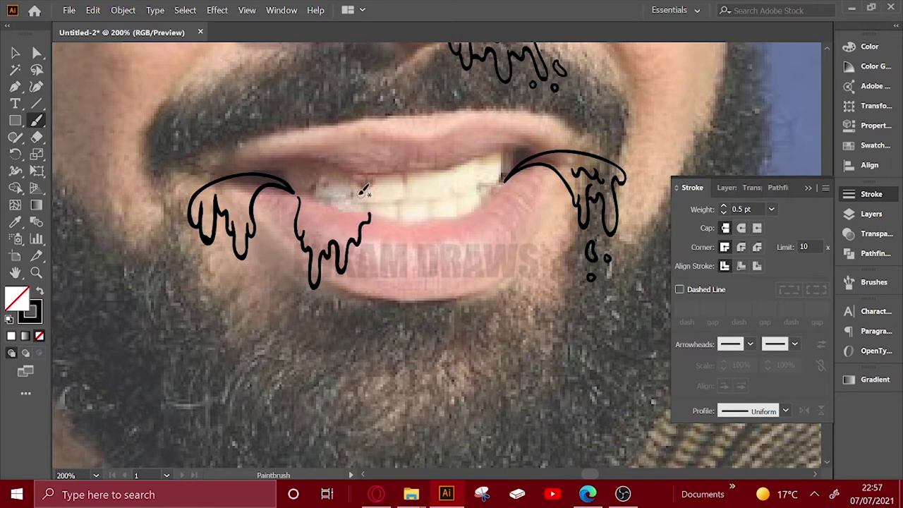
left_click_drag(297, 196, 367, 222)
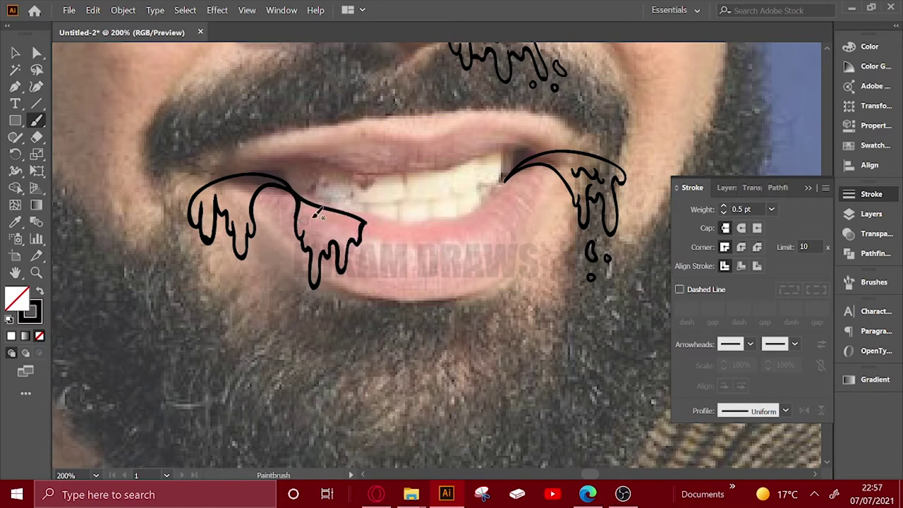
Step: Add a small droplet under the left mouth drips and swap to a solid black fill
scroll(424, 240, "down", 3)
scroll(353, 240, "up", 2)
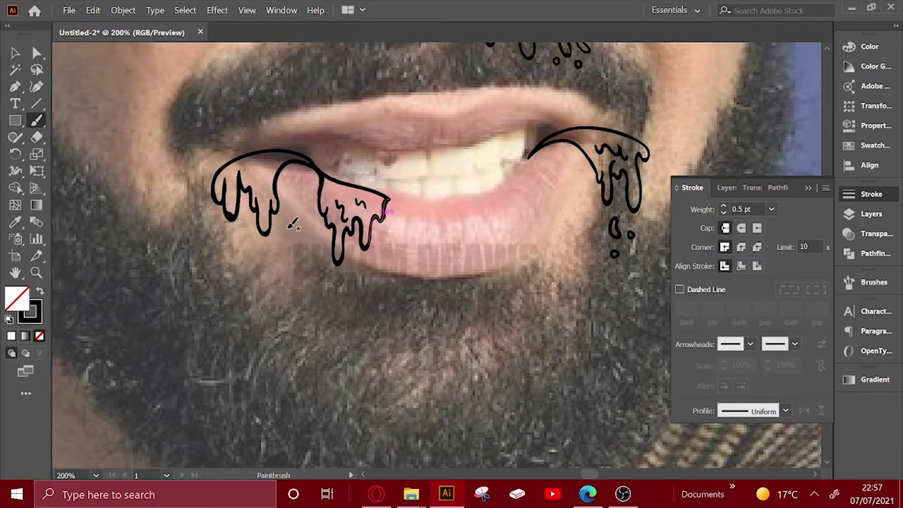
left_click_drag(288, 219, 295, 220)
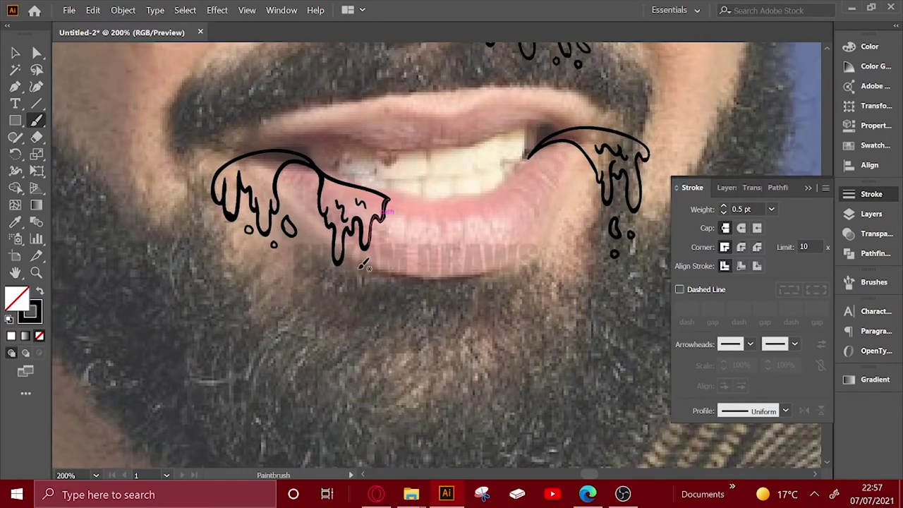
scroll(439, 248, "right", 3)
scroll(445, 247, "up", 3)
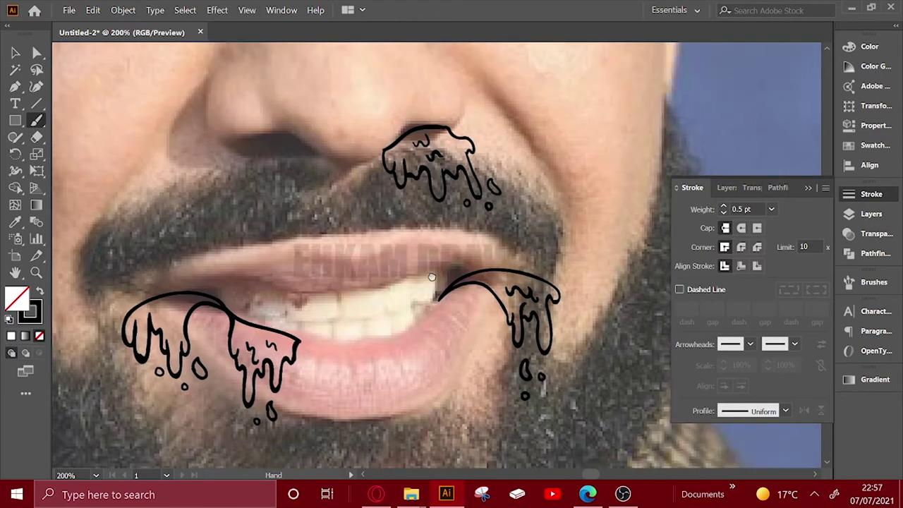
scroll(452, 248, "up", 3)
scroll(494, 268, "up", 1)
scroll(424, 288, "up", 5)
scroll(367, 289, "left", 3)
scroll(306, 262, "left", 2)
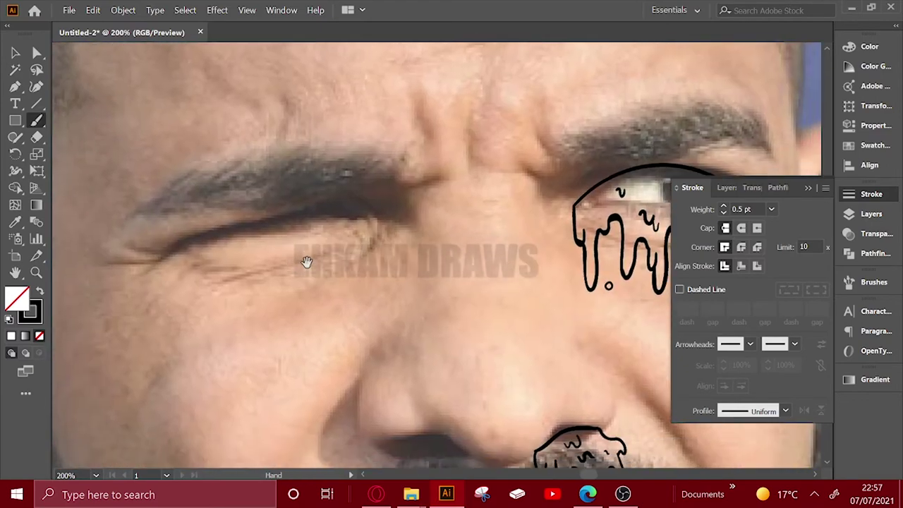
key("shift+x")
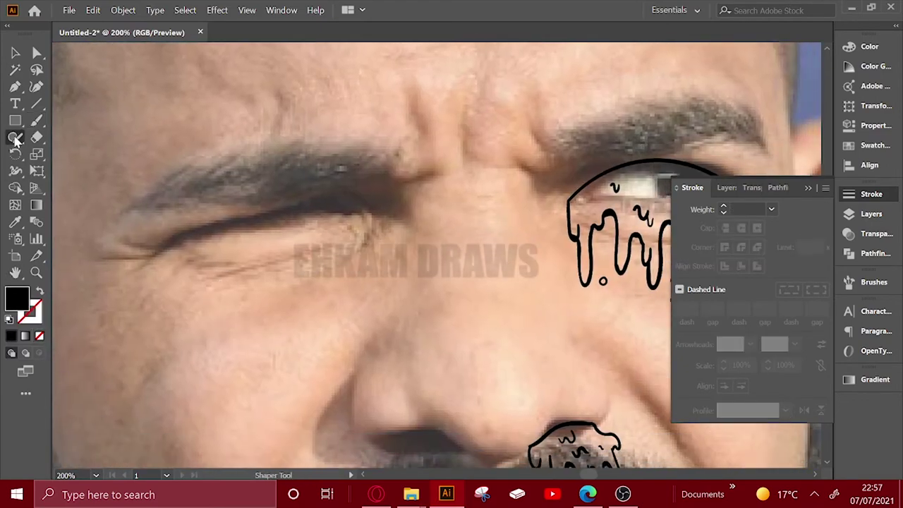
mouse_move(16, 137)
left_mouse_down()
mouse_move(94, 146)
mouse_move(81, 155)
left_mouse_up()
Step: Draw a solid black eyelid shape over the left eye, then set a thin black brush outline
left_click_drag(176, 247, 314, 213)
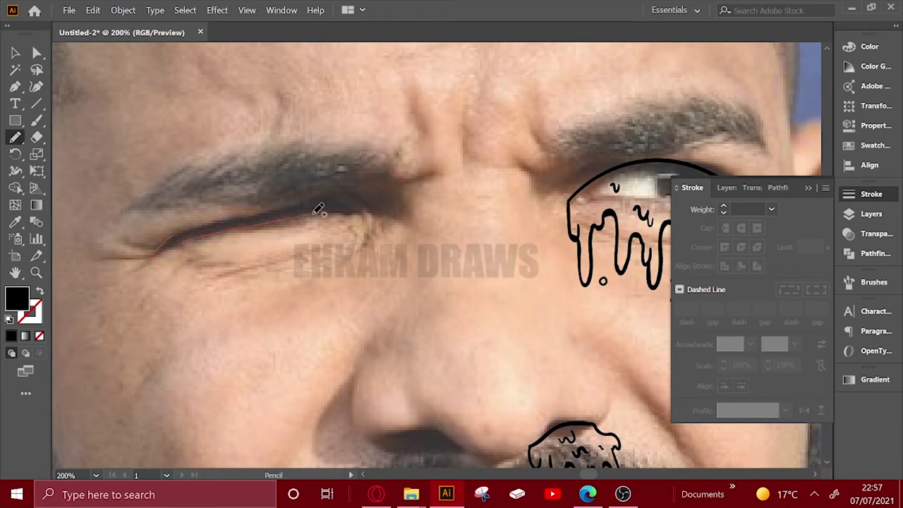
left_click_drag(378, 205, 181, 228)
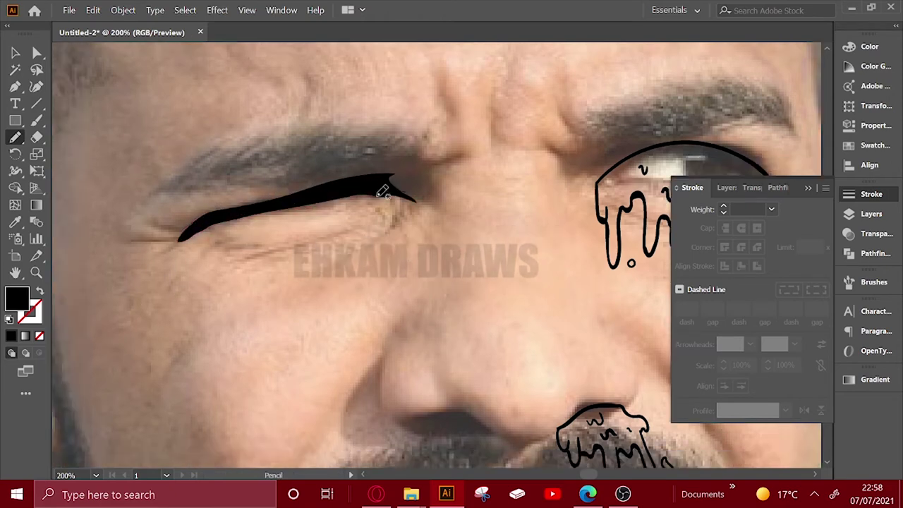
left_click_drag(424, 252, 420, 242)
left_click(36, 120)
left_click(40, 291)
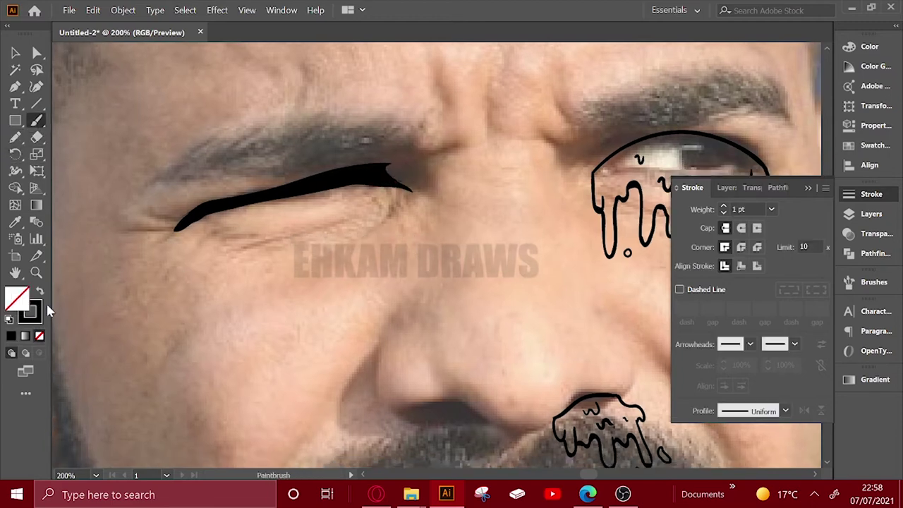
left_click(724, 212)
left_click(724, 212)
left_click(725, 212)
Step: Paint drips hanging under the left eyelid shape with wavy details inside them
left_click_drag(199, 223, 325, 291)
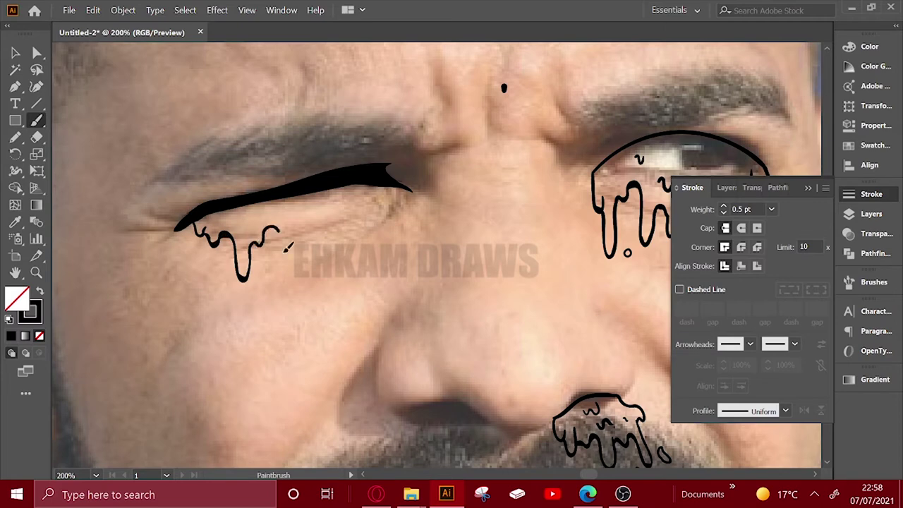
left_click_drag(303, 246, 392, 173)
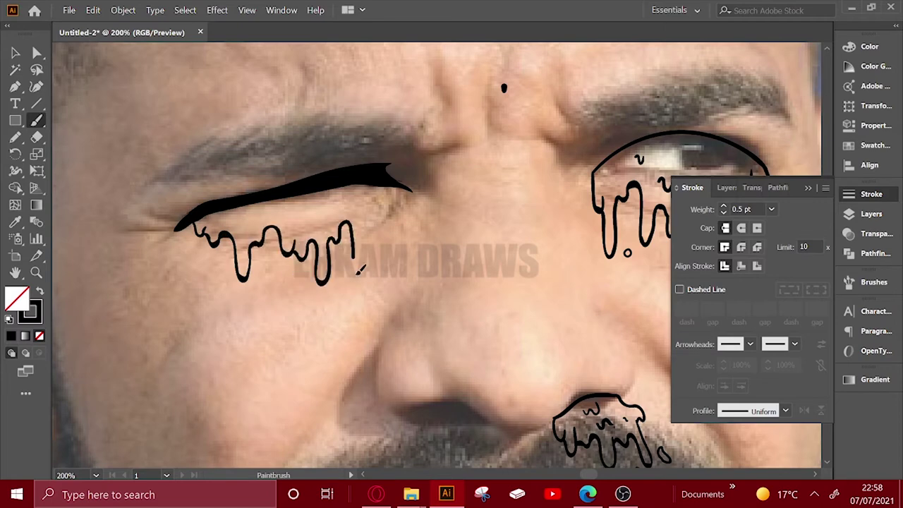
left_click_drag(463, 266, 410, 258)
left_click_drag(244, 214, 316, 183)
left_click_drag(428, 288, 394, 279)
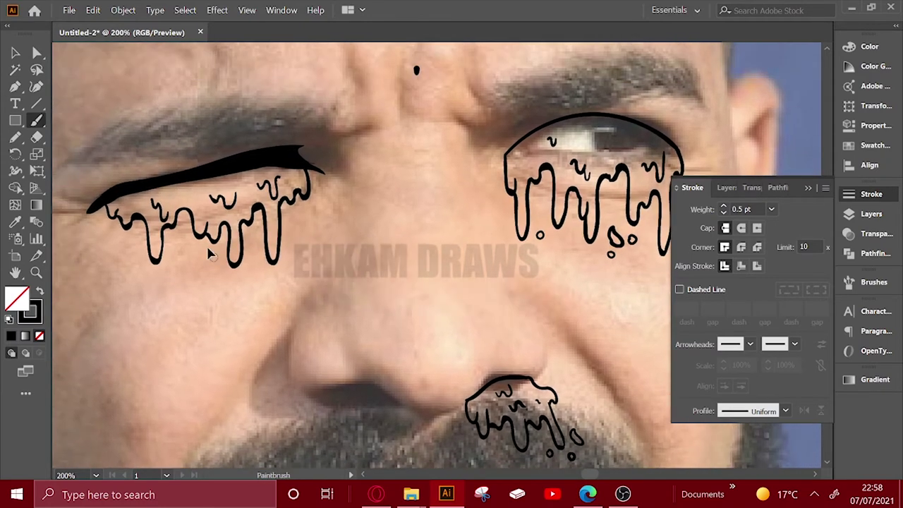
mouse_move(154, 203)
left_mouse_down()
mouse_move(171, 205)
mouse_move(236, 166)
left_mouse_up()
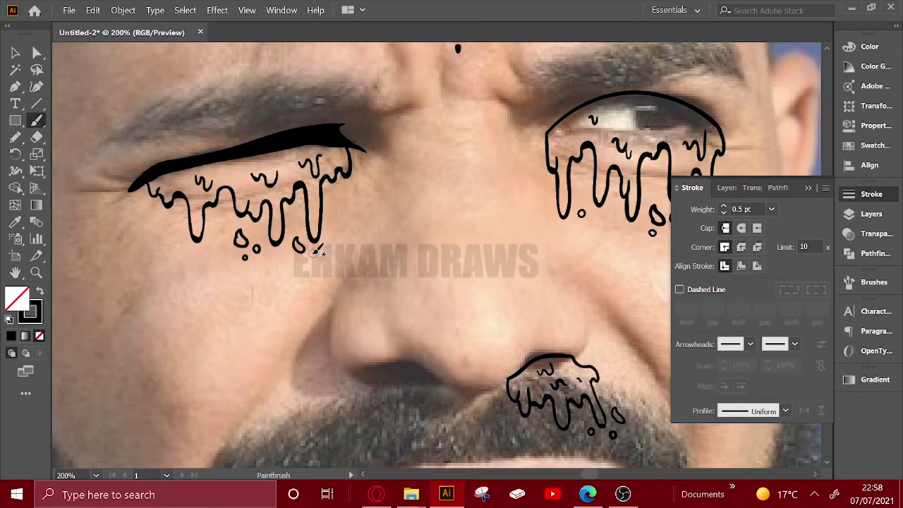
scroll(402, 293, "down", 2)
scroll(419, 238, "down", 1)
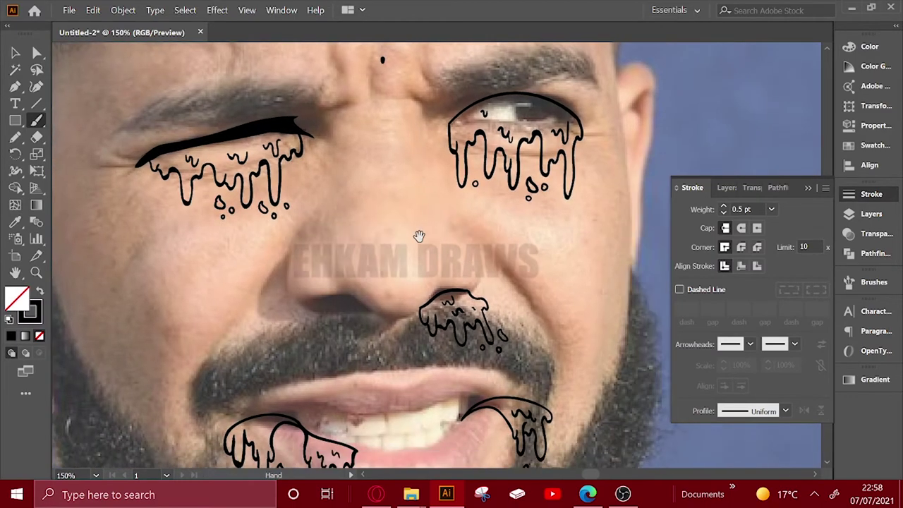
scroll(401, 276, "down", 1)
scroll(404, 275, "down", 2)
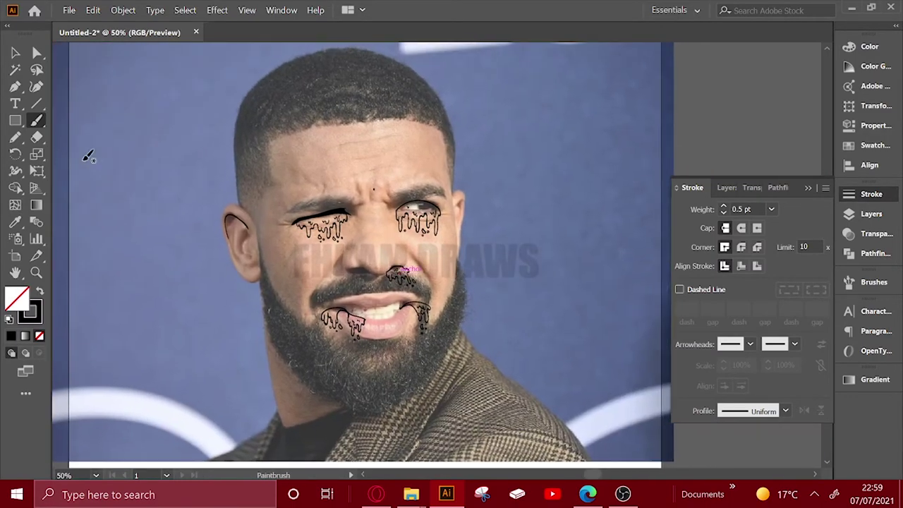
Step: Bring the left ear into view and paint a drip outline down it
left_click(37, 137)
left_click(37, 120)
scroll(269, 236, "up", 2)
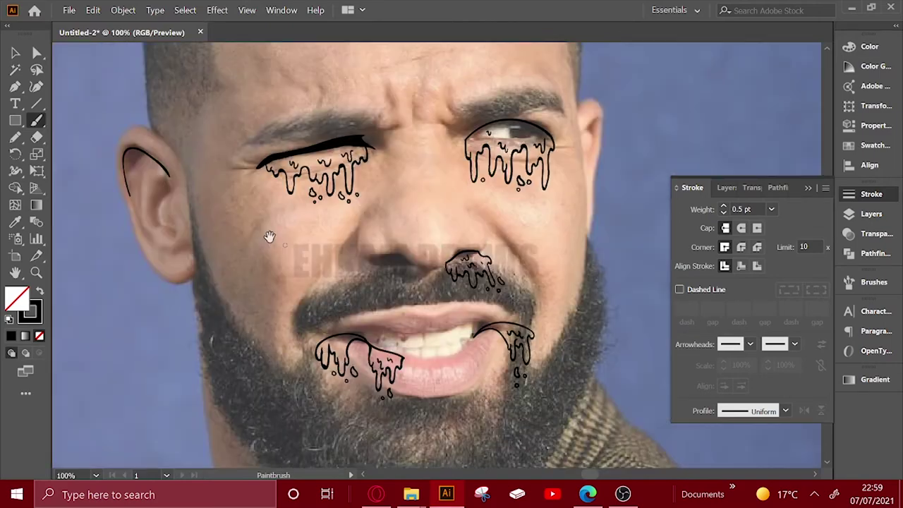
scroll(222, 211, "up", 1)
scroll(217, 215, "up", 1)
left_click_drag(217, 216, 446, 254)
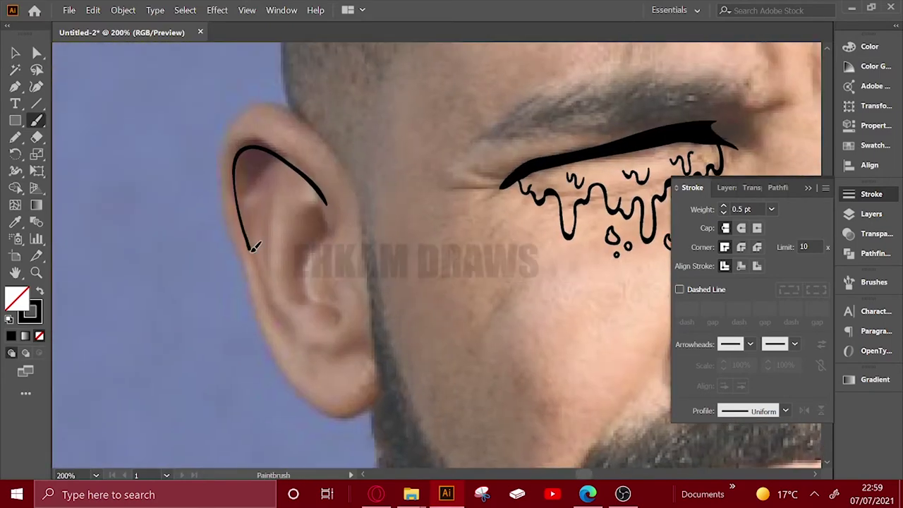
mouse_move(251, 247)
left_mouse_down()
mouse_move(294, 250)
mouse_move(324, 228)
left_mouse_up()
key("ctrl+z")
Step: Add droplets below the ear drips and wavy details inside, then zoom back toward the eyes
left_click_drag(302, 309, 287, 282)
left_click_drag(286, 282, 299, 282)
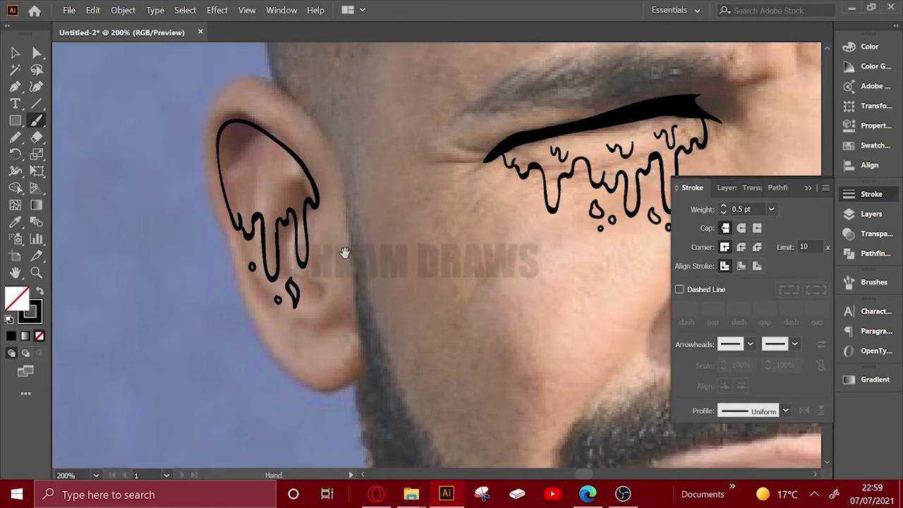
scroll(345, 252, "up", 2)
mouse_move(225, 206)
left_mouse_down()
mouse_move(263, 192)
mouse_move(285, 201)
left_mouse_up()
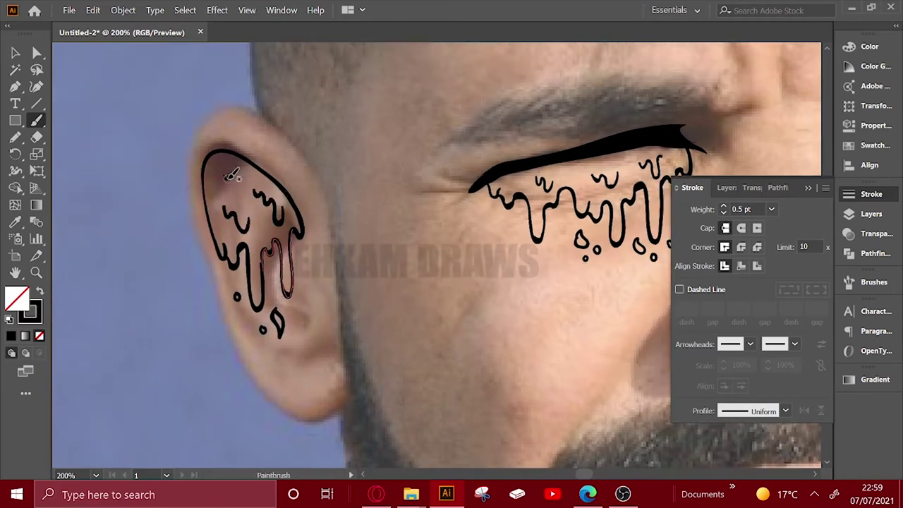
key("ctrl+minus")
key("ctrl+minus")
key("ctrl+minus")
left_click_drag(660, 254, 503, 275)
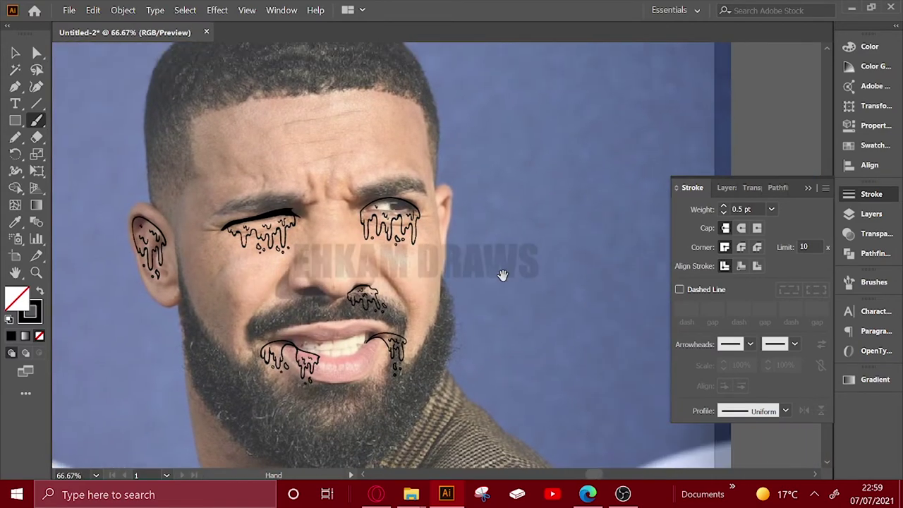
key("ctrl+plus")
scroll(347, 131, "right", 3)
scroll(306, 137, "up", 2)
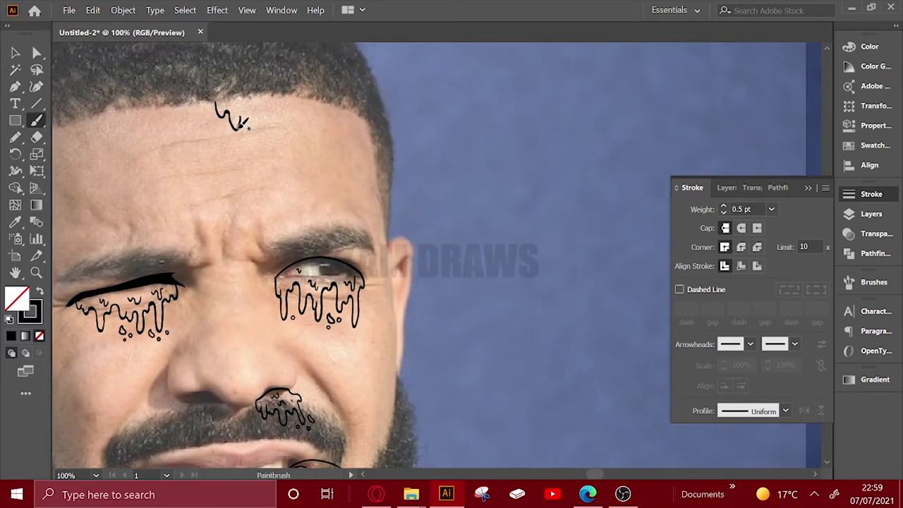
Step: Draw the black drip outline along the forehead hairline, undoing the unwanted strokes
left_click_drag(242, 125, 274, 160)
key("ctrl+z")
left_click_drag(244, 124, 362, 197)
key("ctrl+z")
left_click_drag(218, 99, 280, 88)
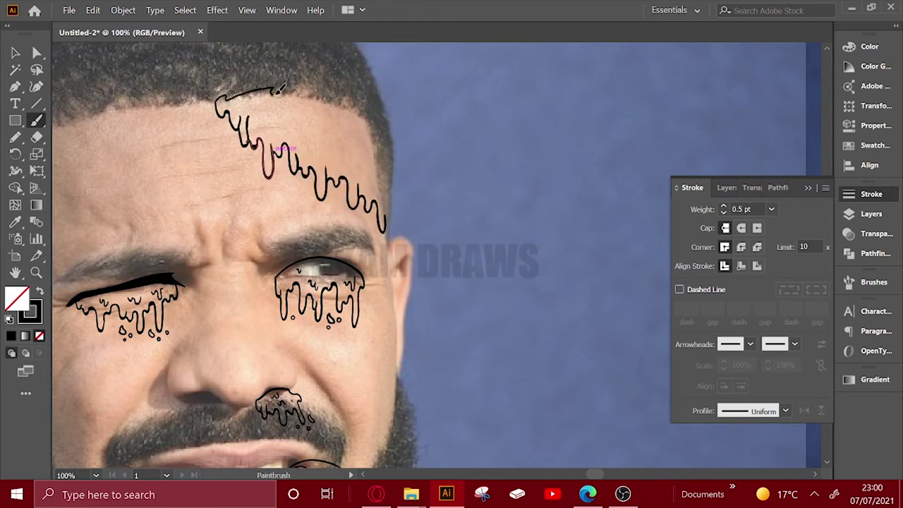
mouse_move(348, 103)
left_mouse_down()
mouse_move(373, 135)
mouse_move(443, 179)
left_mouse_up()
key("ctrl+z")
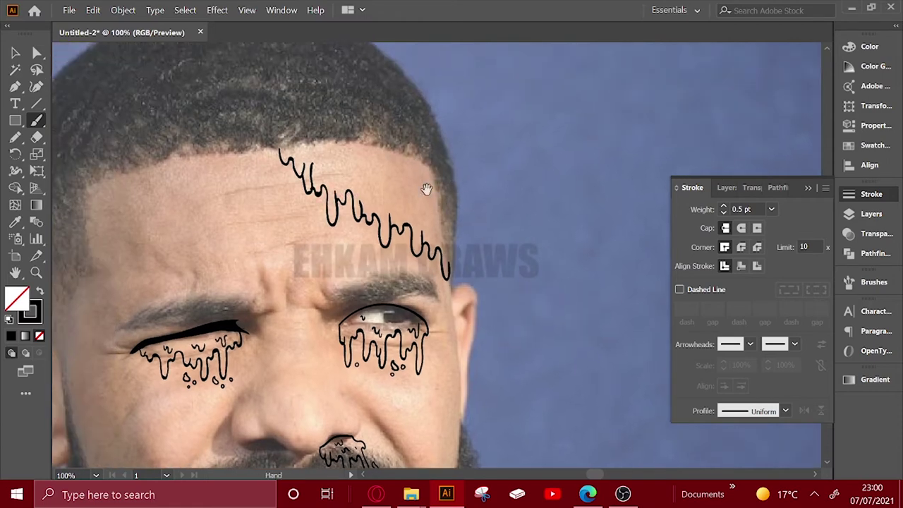
left_click_drag(378, 141, 448, 158)
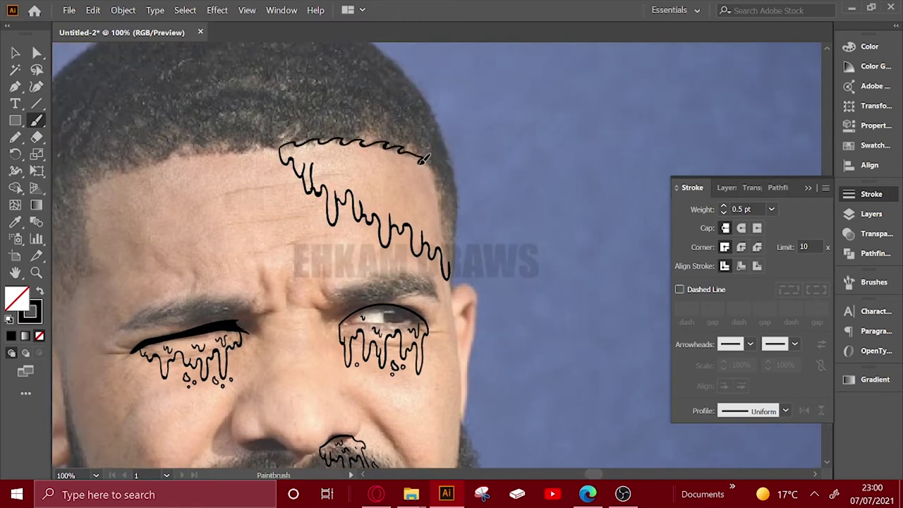
Step: Add drip shapes inside the forehead band and on the left forehead
scroll(466, 212, "down", 2)
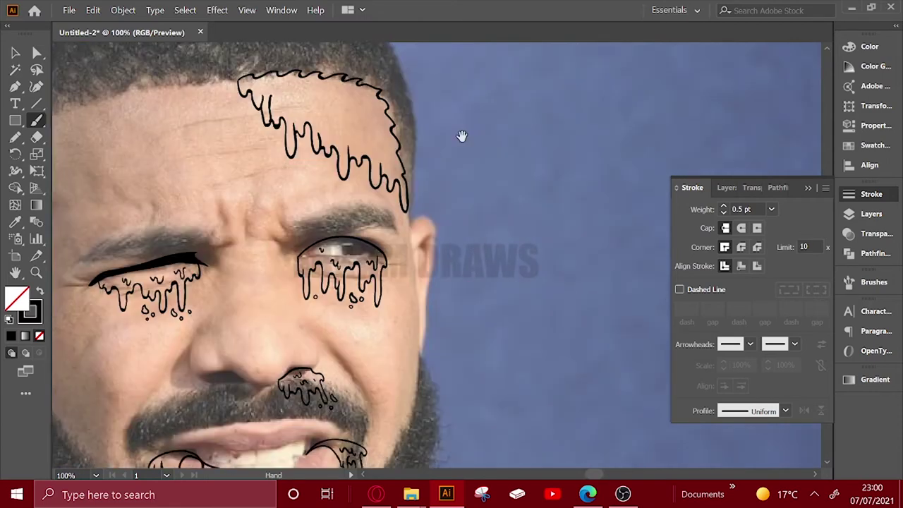
scroll(461, 155, "up", 2)
mouse_move(329, 170)
left_mouse_down()
mouse_move(360, 201)
mouse_move(362, 165)
left_mouse_up()
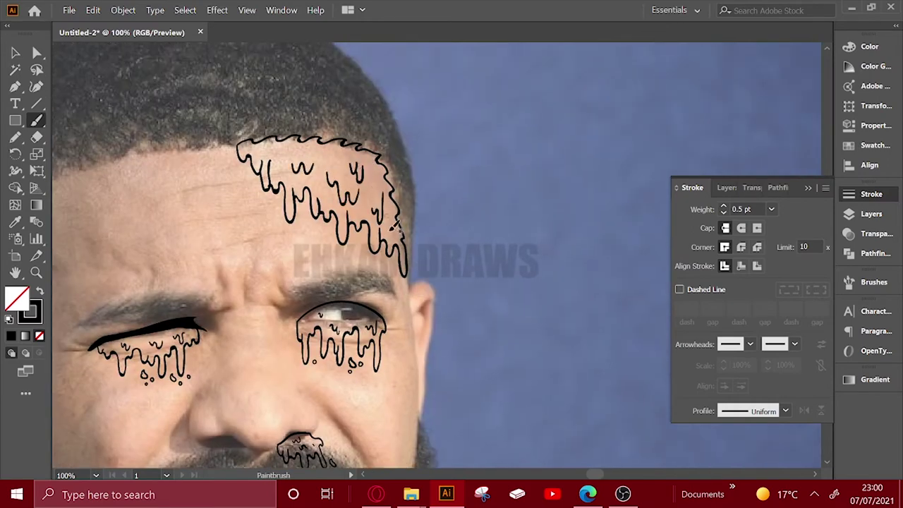
scroll(347, 163, "left", 3)
scroll(347, 163, "up", 1)
left_click_drag(441, 310, 507, 297)
mouse_move(337, 141)
left_mouse_down()
mouse_move(377, 211)
mouse_move(399, 182)
left_mouse_up()
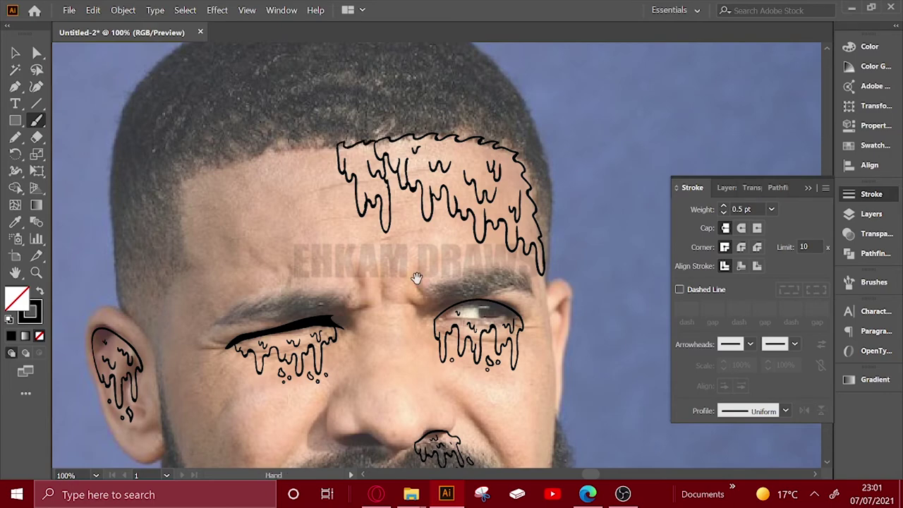
scroll(416, 278, "right", 2)
scroll(416, 278, "down", 1)
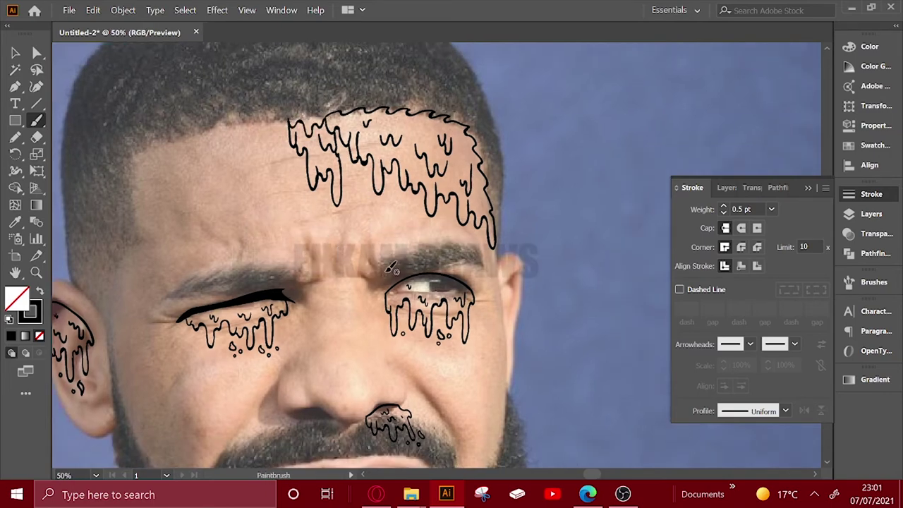
scroll(423, 233, "down", 2)
scroll(332, 197, "up", 1)
scroll(331, 196, "up", 1)
left_click_drag(276, 133, 297, 161)
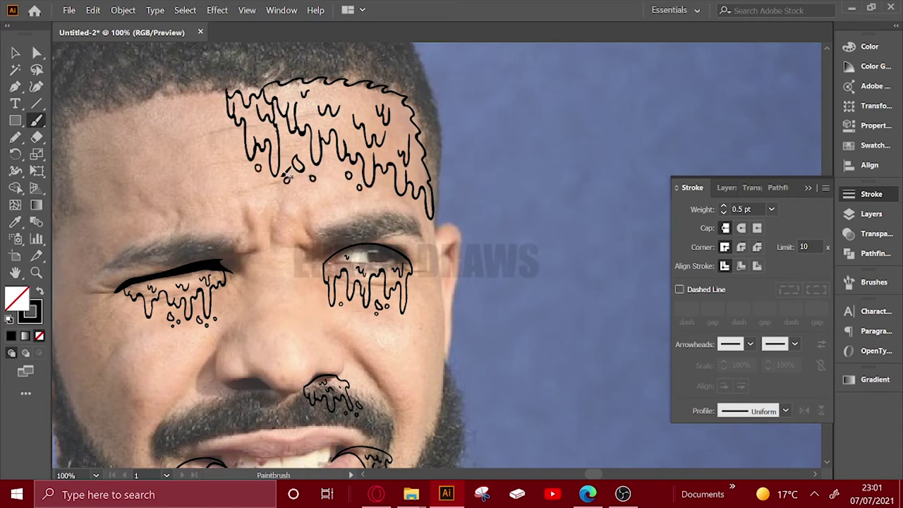
Step: Add a drip between the brows, undoing a bad attempt, and zoom out to the face
scroll(287, 179, "down", 2)
scroll(287, 179, "left", 2)
scroll(344, 181, "left", 1)
scroll(345, 181, "down", 1)
left_click_drag(343, 202, 393, 199)
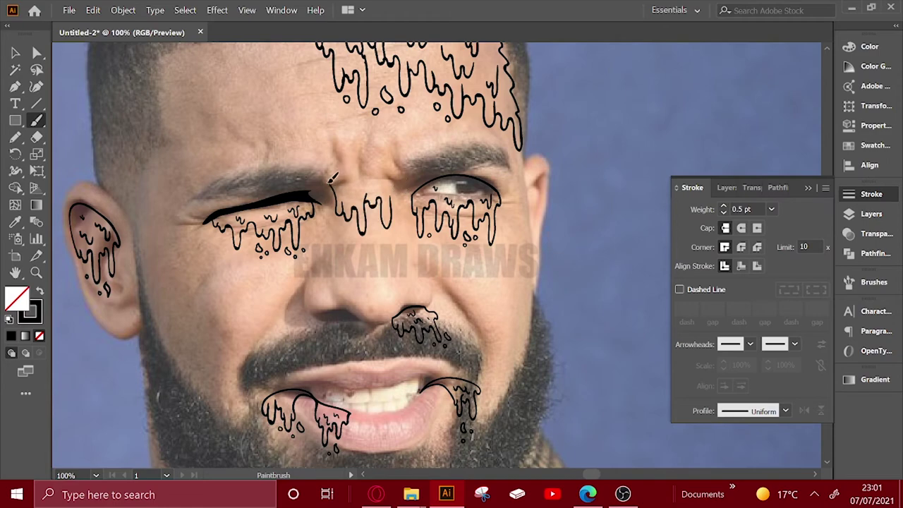
key("ctrl+z")
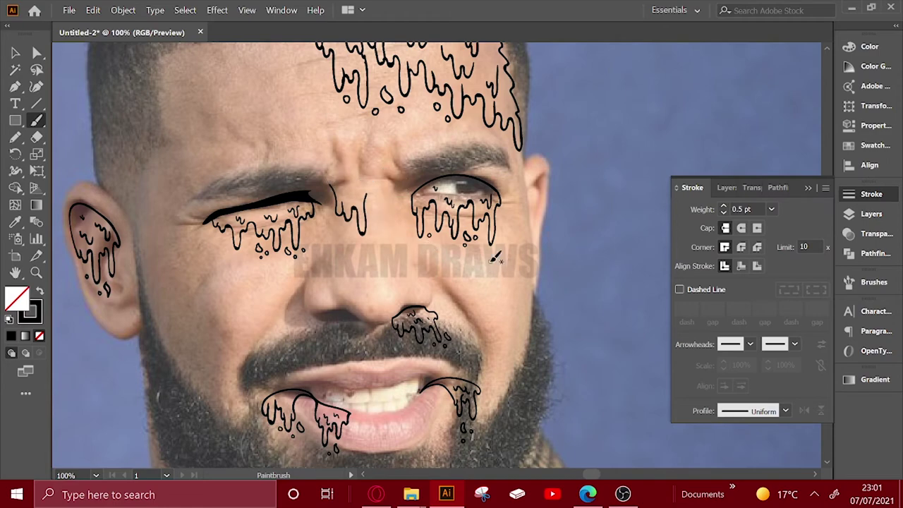
mouse_move(390, 268)
left_mouse_down()
mouse_move(477, 226)
mouse_move(499, 281)
left_mouse_up()
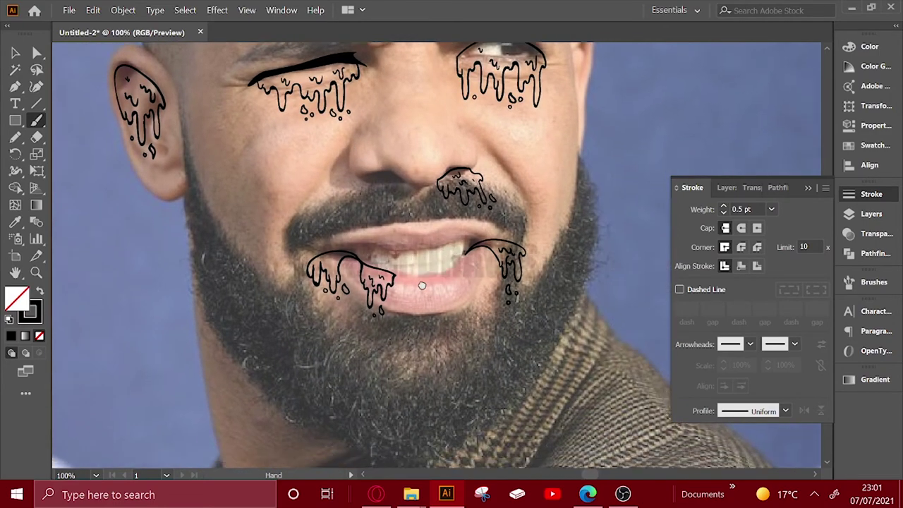
key("ctrl+minus")
key("ctrl+minus")
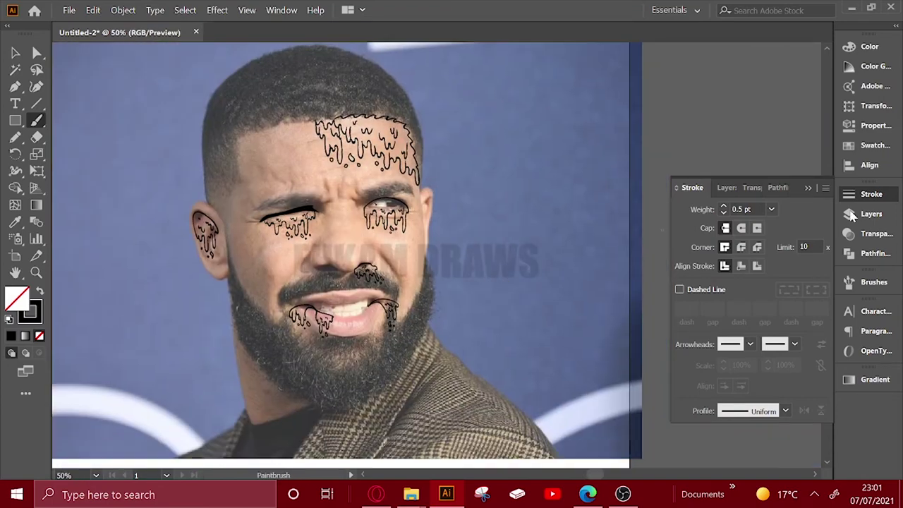
Step: Select all the drip strokes and expand their appearance into filled shapes
left_click(727, 187)
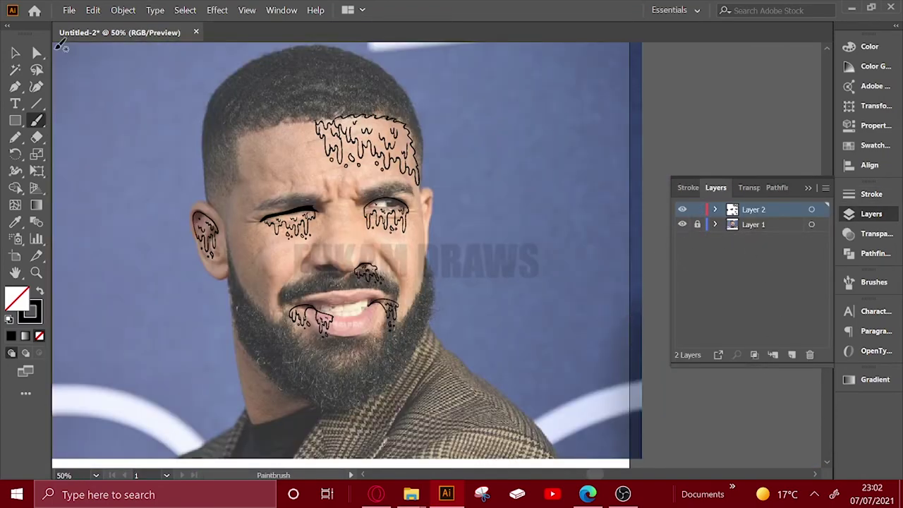
left_click(16, 54)
key("ctrl+a")
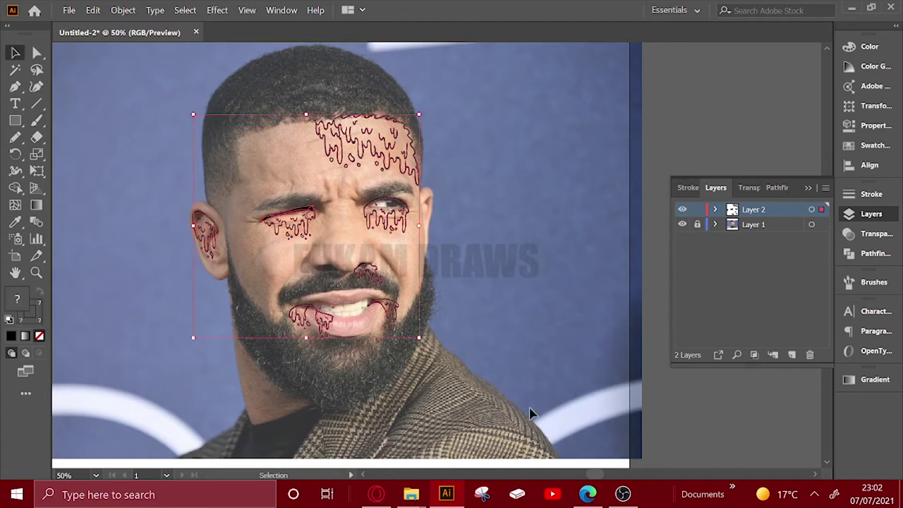
left_click(123, 10)
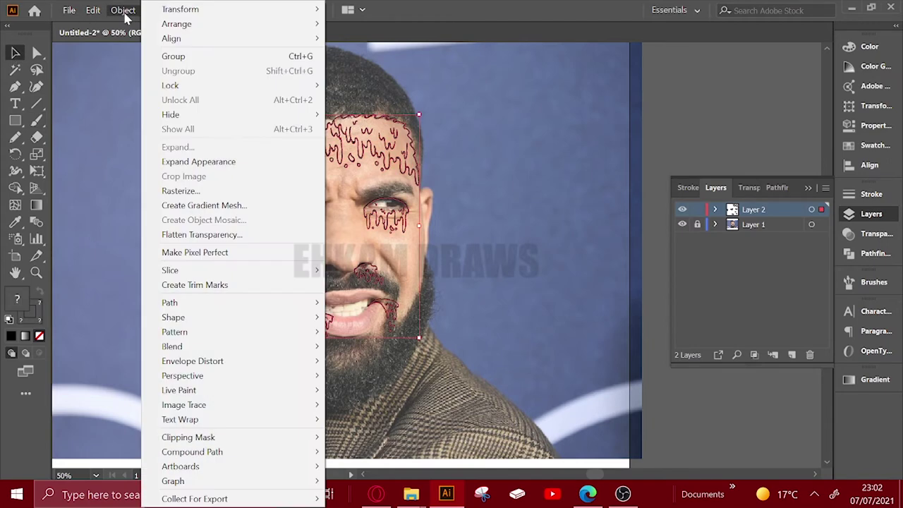
left_click(184, 162)
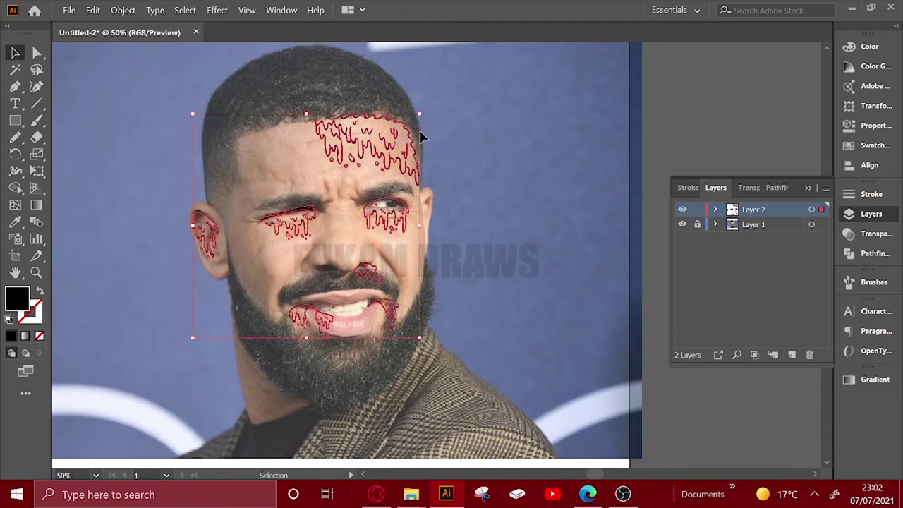
Step: Merge the expanded drip shapes with Pathfinder Merge and deselect them
left_click(876, 253)
left_click(281, 10)
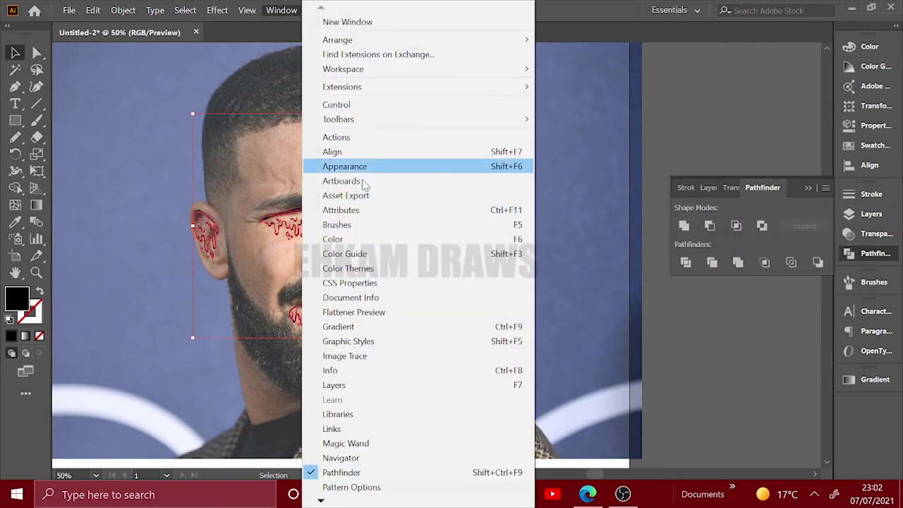
left_click(812, 196)
left_click(739, 262)
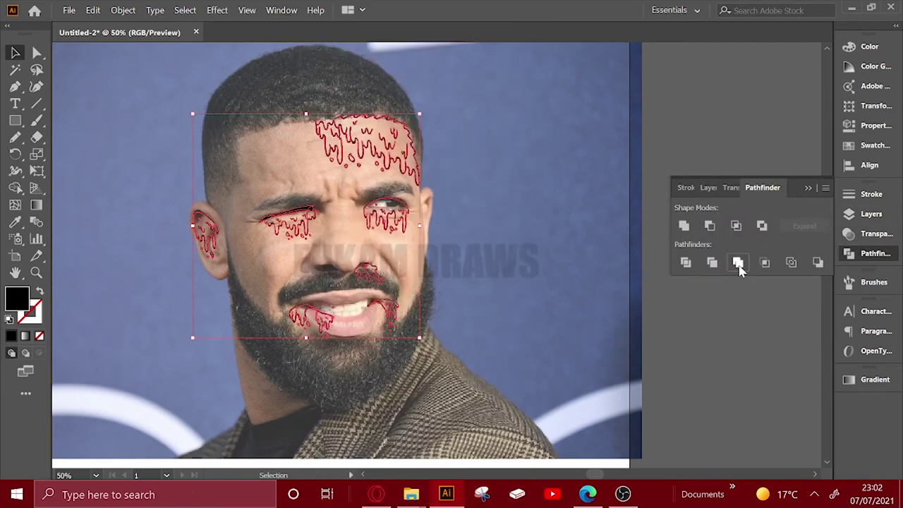
left_click(453, 143)
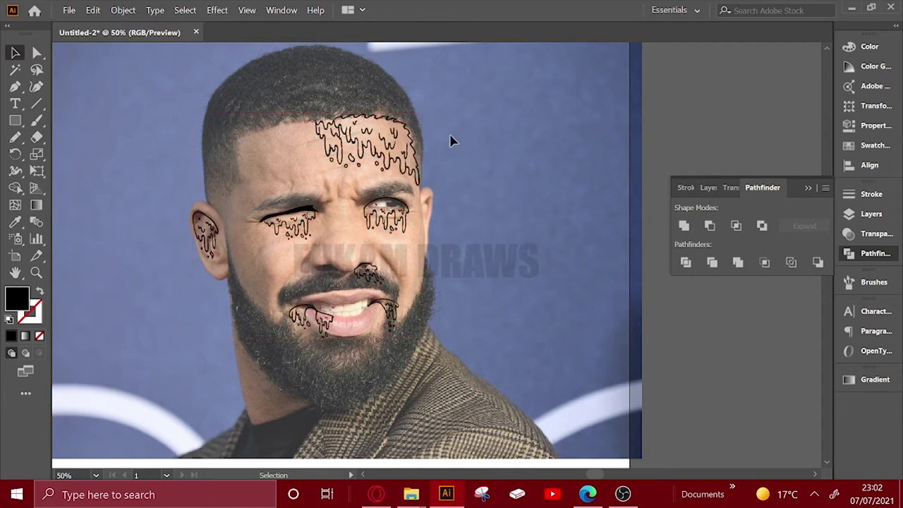
left_click(868, 213)
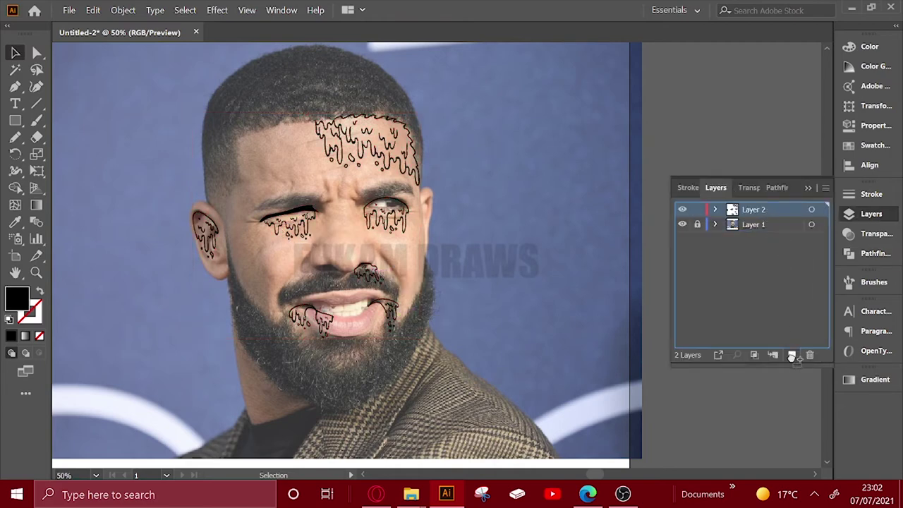
Step: Duplicate Layer 2, lock the copy, and make Layer 2 active
left_click_drag(766, 209, 792, 355)
left_click(698, 209)
left_click(754, 226)
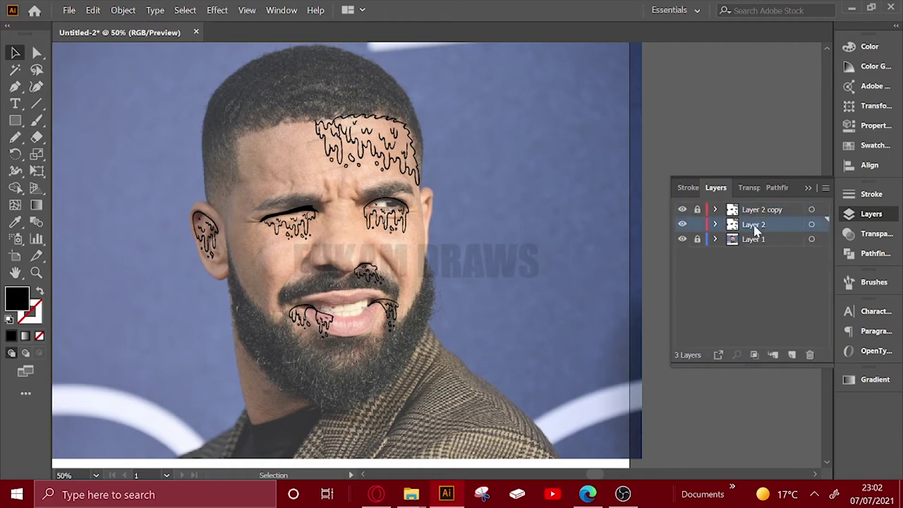
Step: Set the fill colour to magenta #FF00E7
left_click(15, 121)
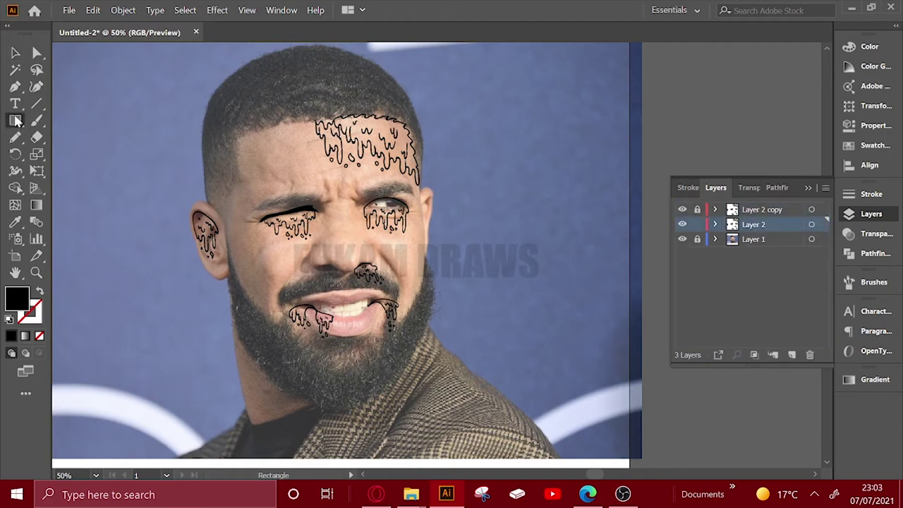
double_click(15, 300)
left_click_drag(299, 21, 736, 83)
left_click(655, 145)
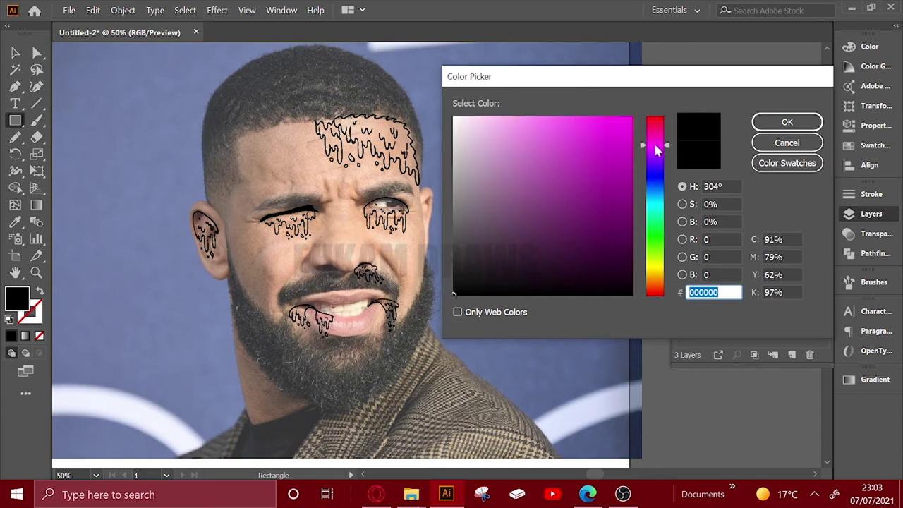
left_click(632, 114)
left_click_drag(655, 142, 654, 147)
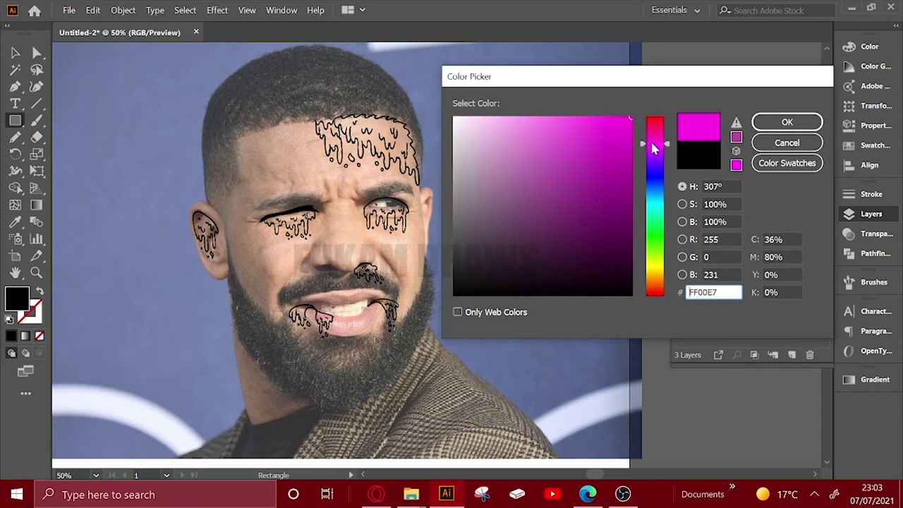
left_click(787, 122)
Step: Draw a magenta rectangle over the face and send it behind the drips
left_click_drag(163, 96, 516, 388)
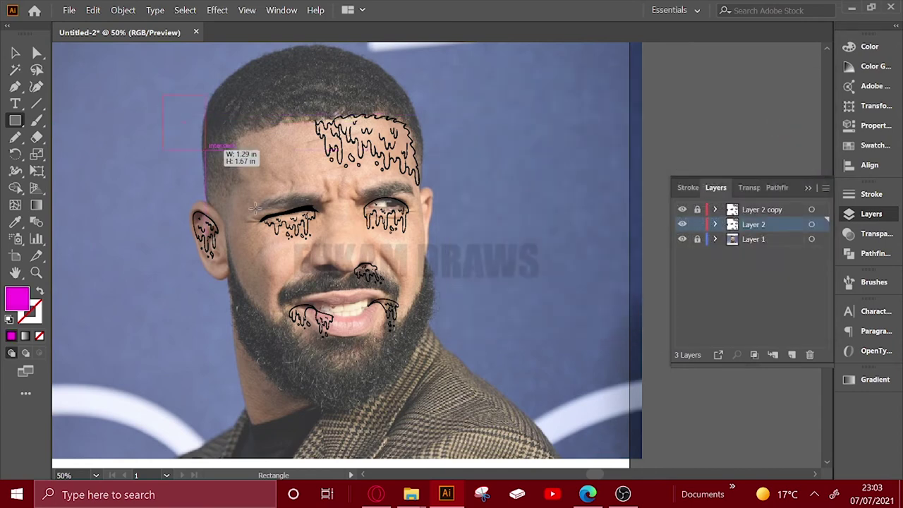
key("v")
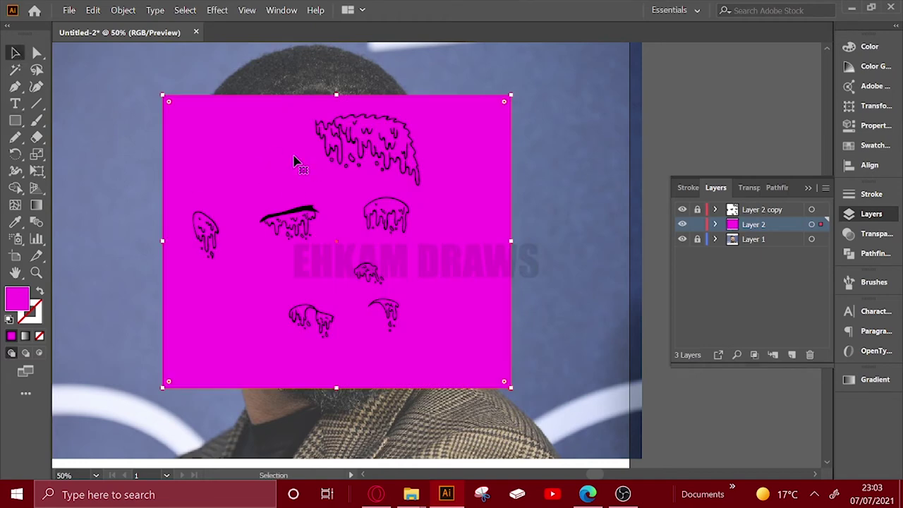
right_click(296, 161)
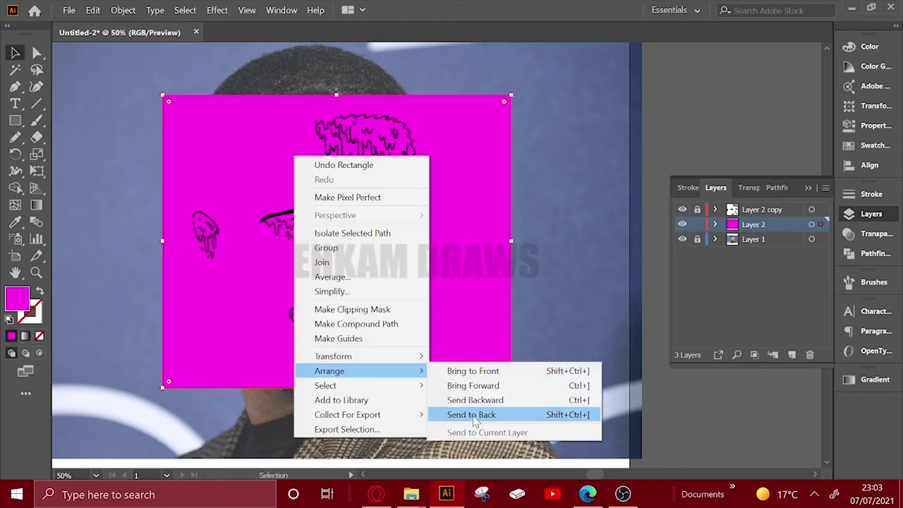
left_click(465, 417)
left_click(117, 72)
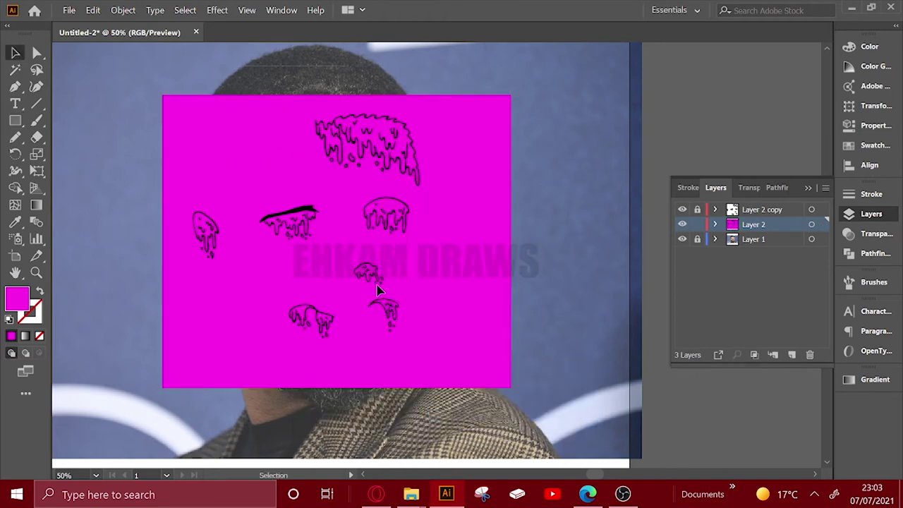
Step: Merge all artwork, then delete the magenta background rectangle inside the isolated group
key("ctrl+a")
left_click(876, 254)
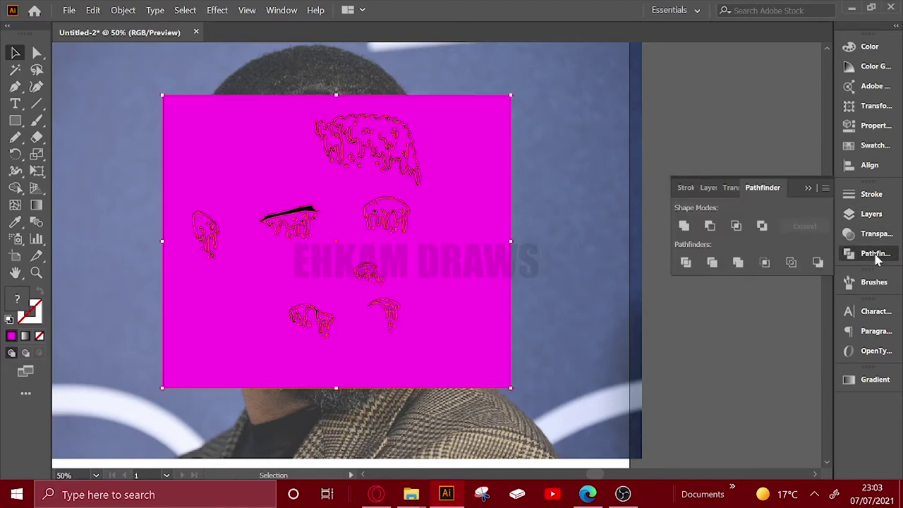
left_click(738, 262)
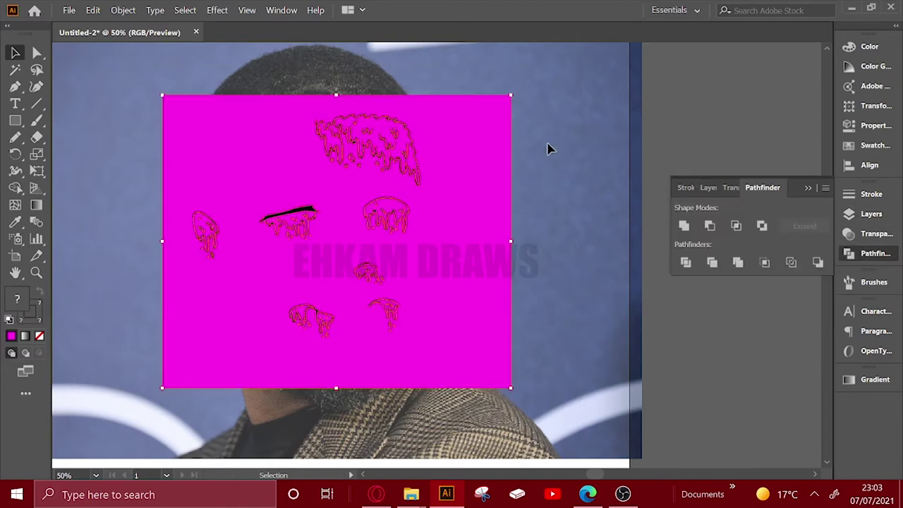
right_click(431, 130)
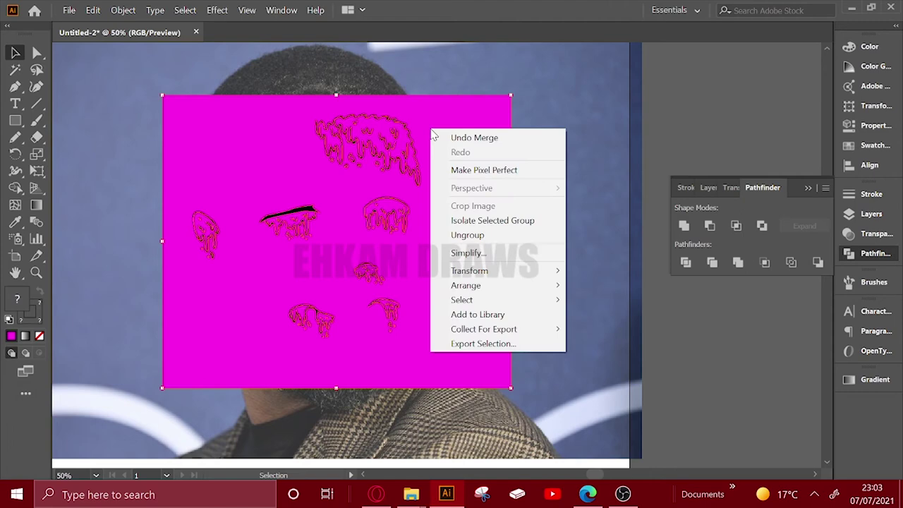
left_click(473, 222)
left_click(469, 192)
key("Delete")
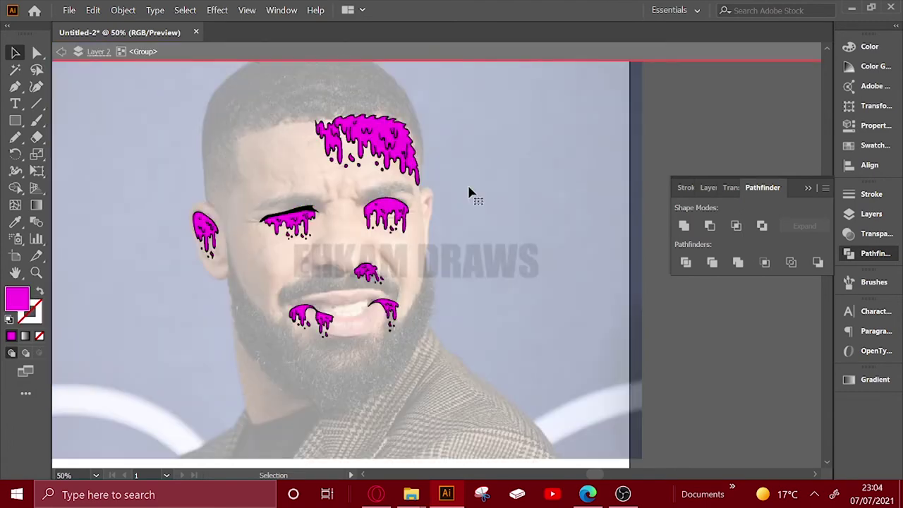
left_click(61, 51)
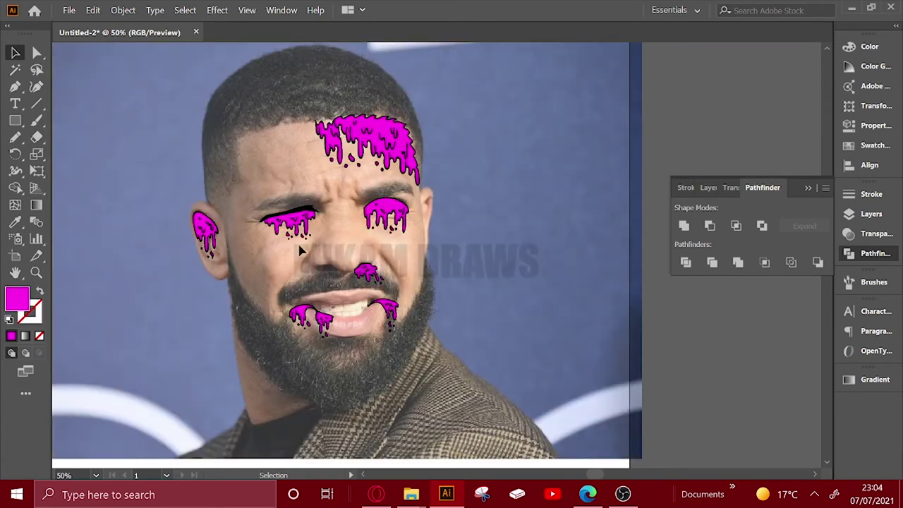
Step: Lock Layer 1 and Layer 2, add new Layer 4, and pick darker magenta D102C7 fill
left_click(872, 214)
left_click(697, 239)
left_click(792, 355)
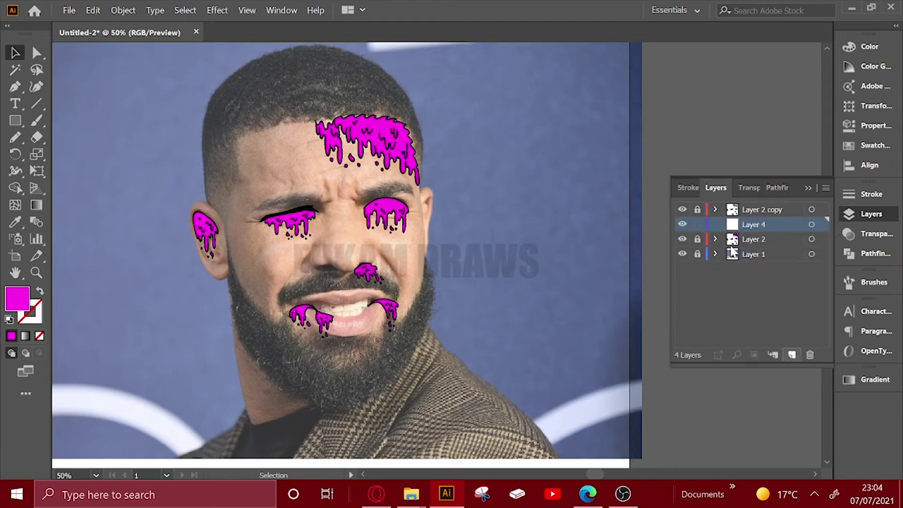
left_click(16, 139)
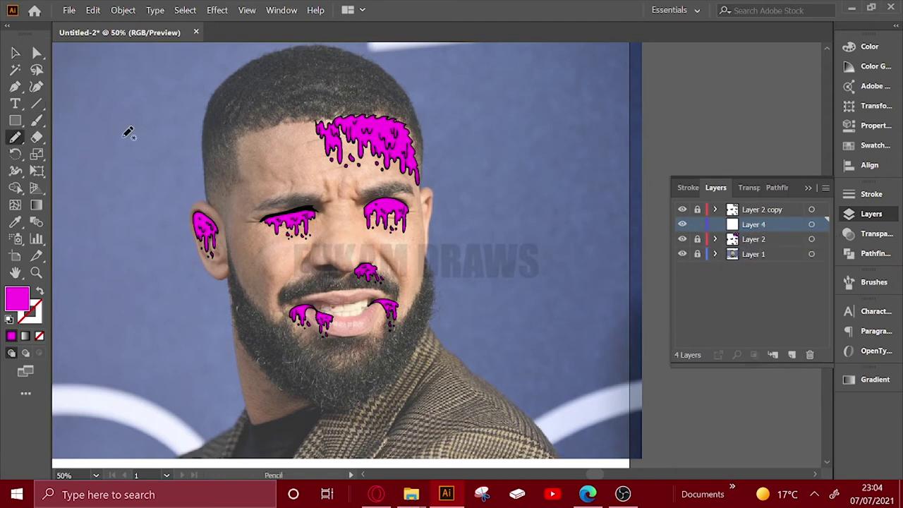
left_click_drag(630, 121, 633, 143)
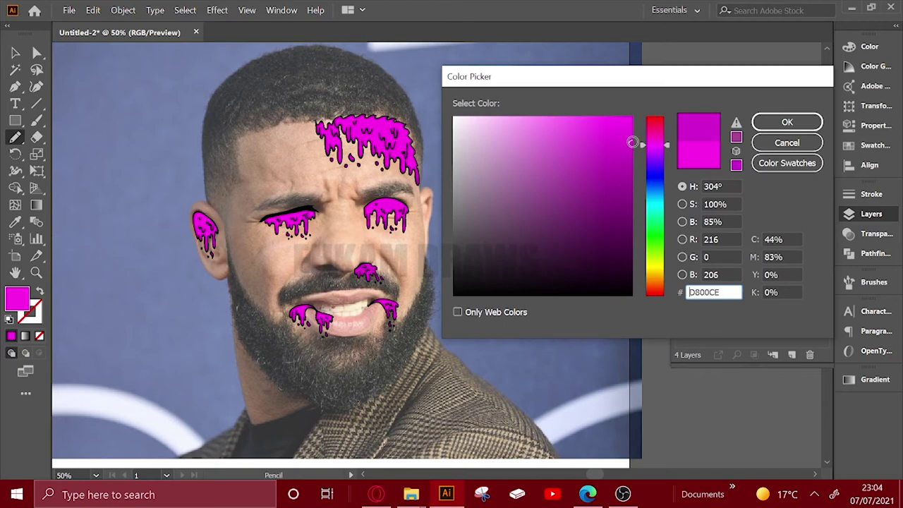
left_click(787, 122)
Step: Draw a closed darker magenta shading shape along the top of the eye drip
scroll(322, 176, "up", 2)
scroll(310, 187, "up", 1)
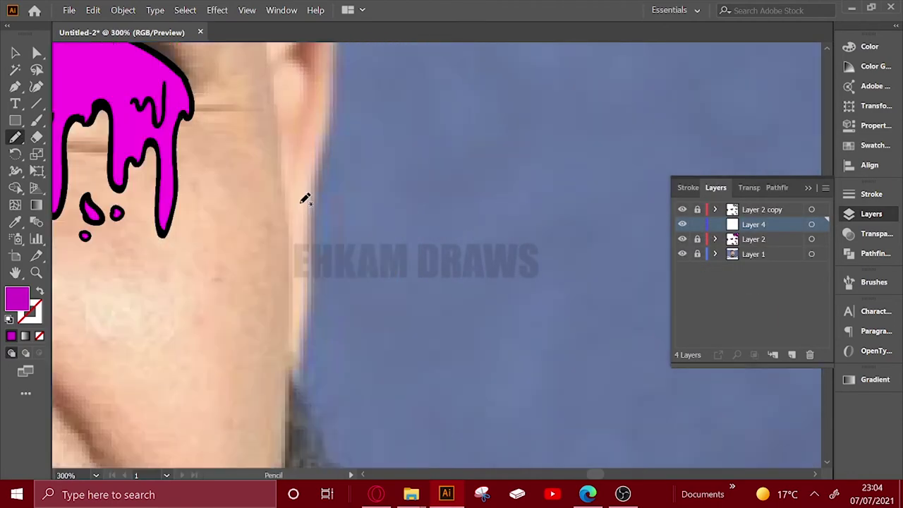
scroll(306, 196, "up", 1)
scroll(239, 157, "up", 1)
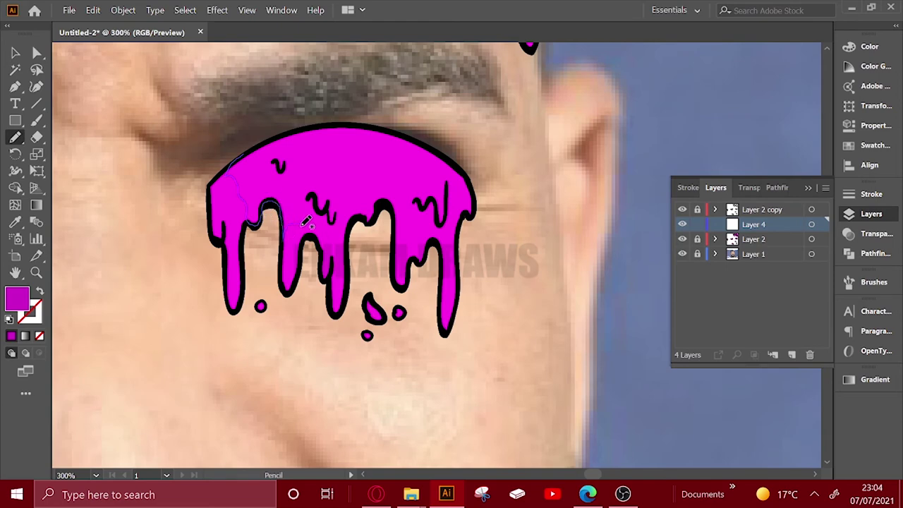
left_click_drag(304, 224, 333, 222)
left_click_drag(421, 214, 459, 240)
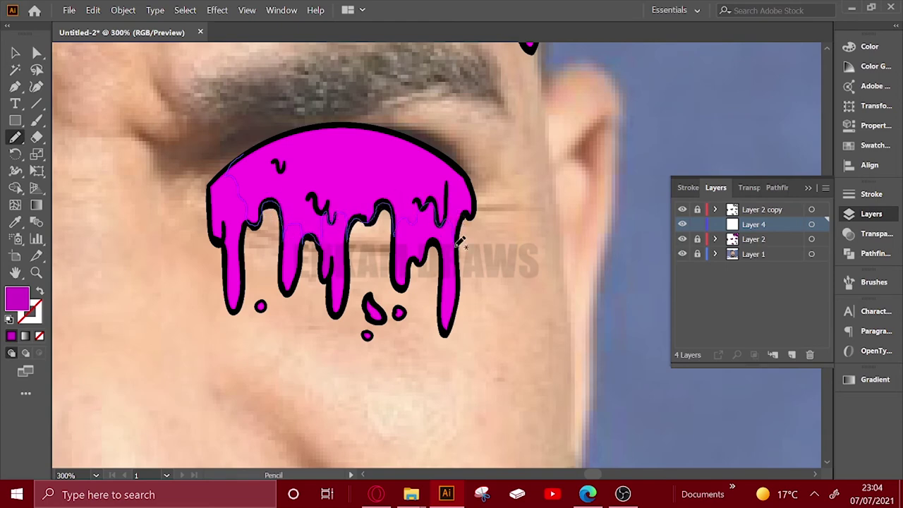
left_click_drag(466, 171, 237, 169)
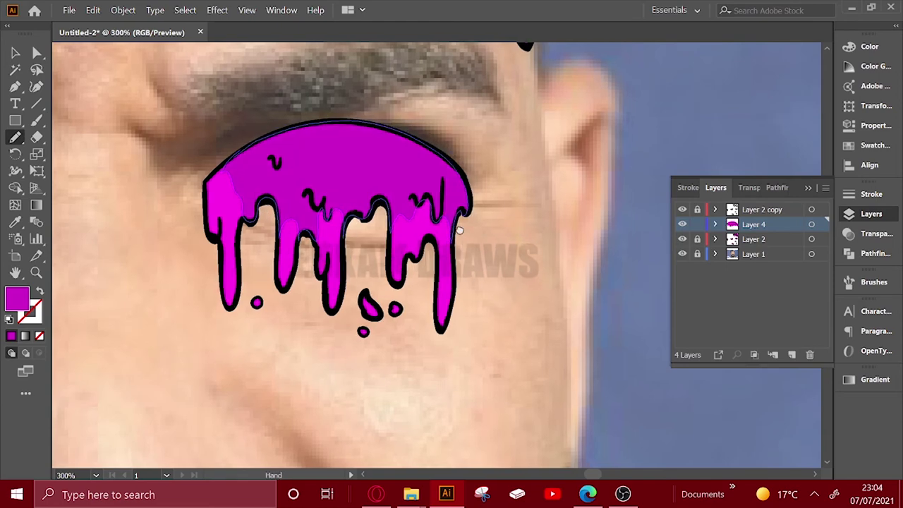
key("ctrl+1")
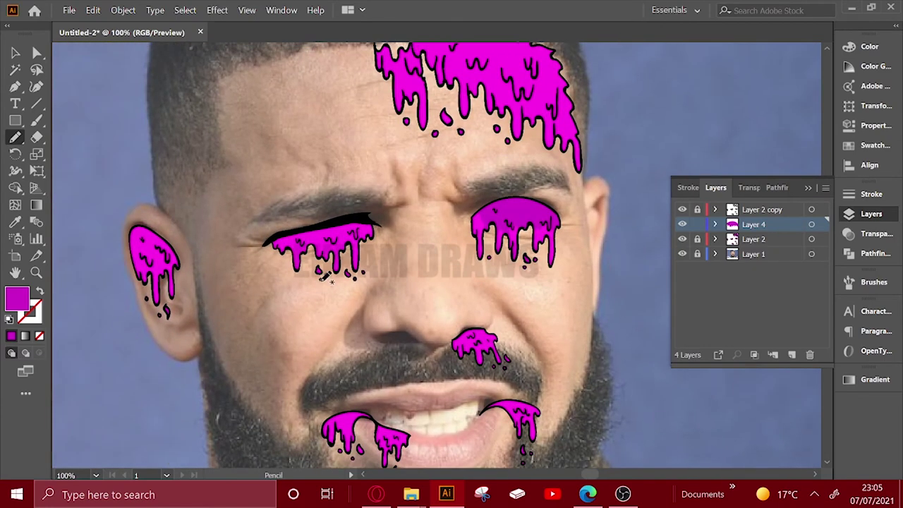
scroll(311, 254, "up", 2)
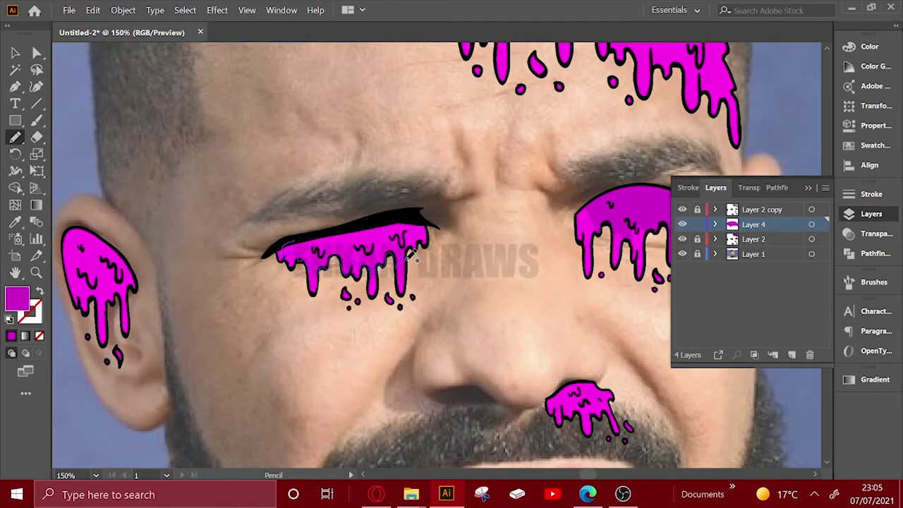
left_click_drag(419, 218, 307, 230)
Step: Add darker magenta shading along the ear drip's top edge, tidying with the Eraser
scroll(465, 247, "down", 2)
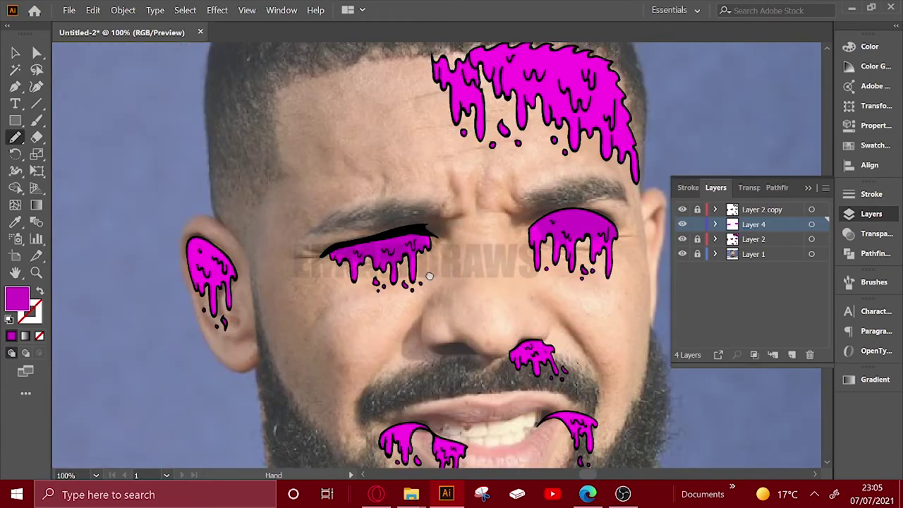
scroll(444, 268, "up", 2)
scroll(428, 291, "up", 2)
scroll(427, 300, "down", 2)
scroll(242, 345, "up", 2)
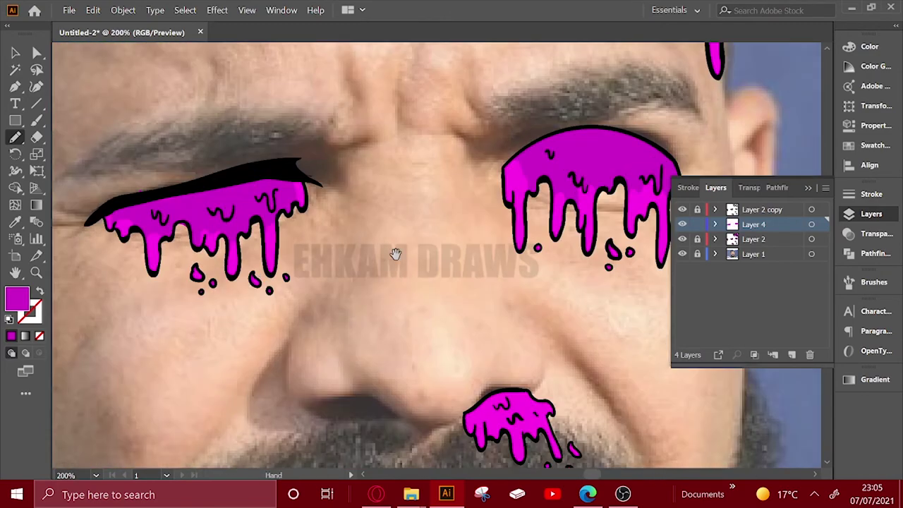
scroll(282, 275, "left", 5)
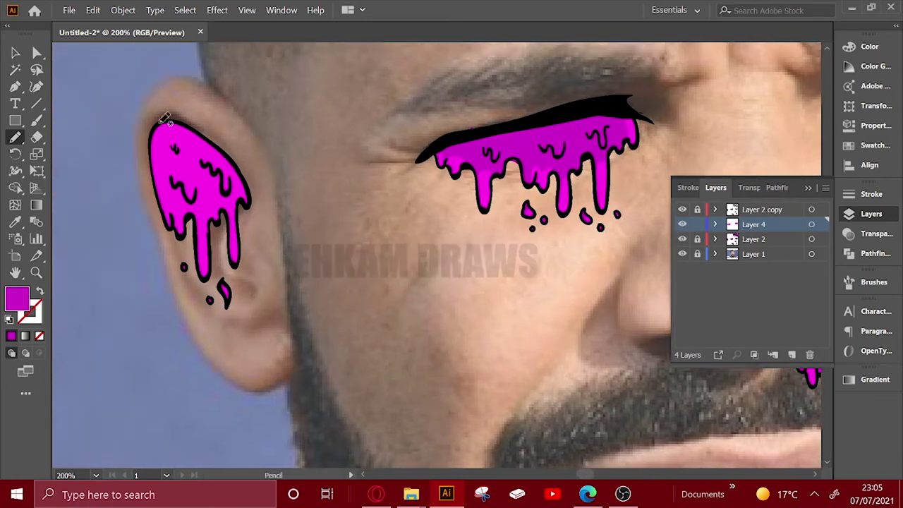
scroll(165, 286, "left", 1)
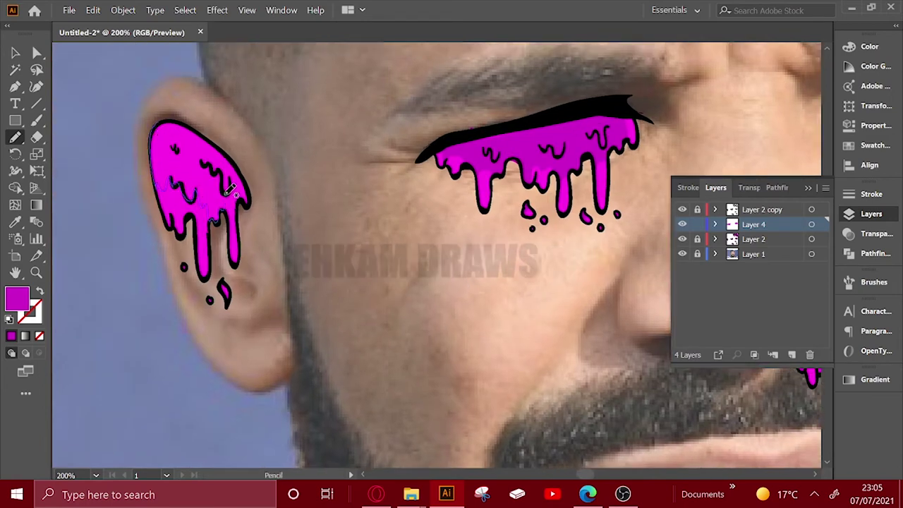
mouse_move(235, 157)
left_mouse_down()
mouse_move(185, 115)
mouse_move(169, 120)
left_mouse_up()
left_click(37, 137)
key("n")
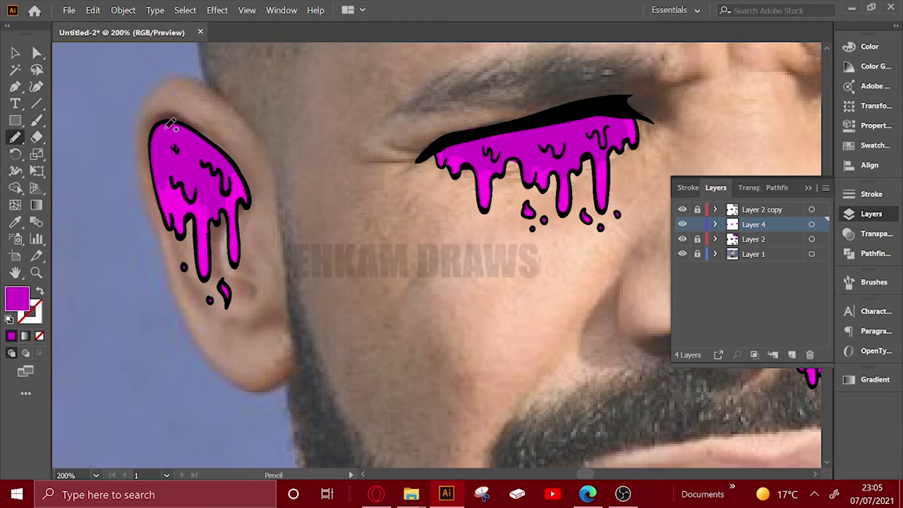
scroll(278, 181, "left", 1)
scroll(278, 181, "down", 1)
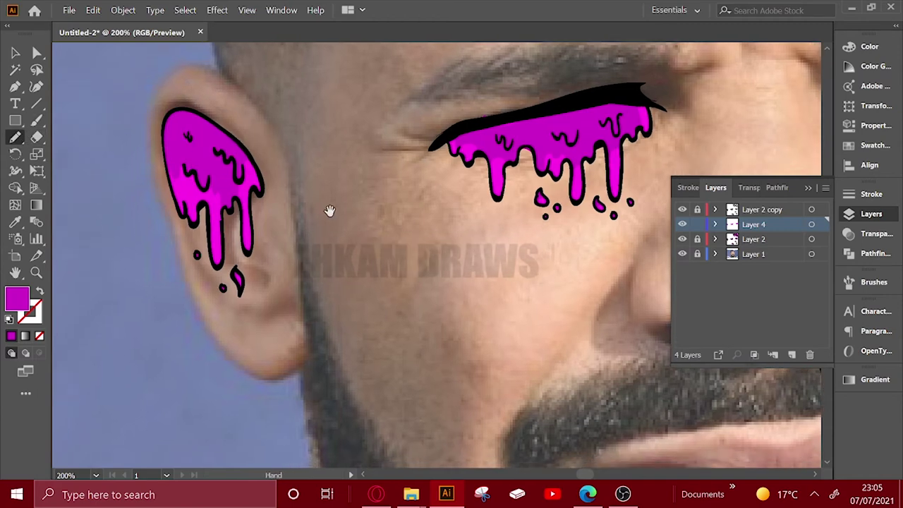
left_click_drag(329, 210, 317, 200)
key("ctrl+minus")
Step: Shade the top of the nose drip with darker magenta
left_click_drag(452, 319, 423, 264)
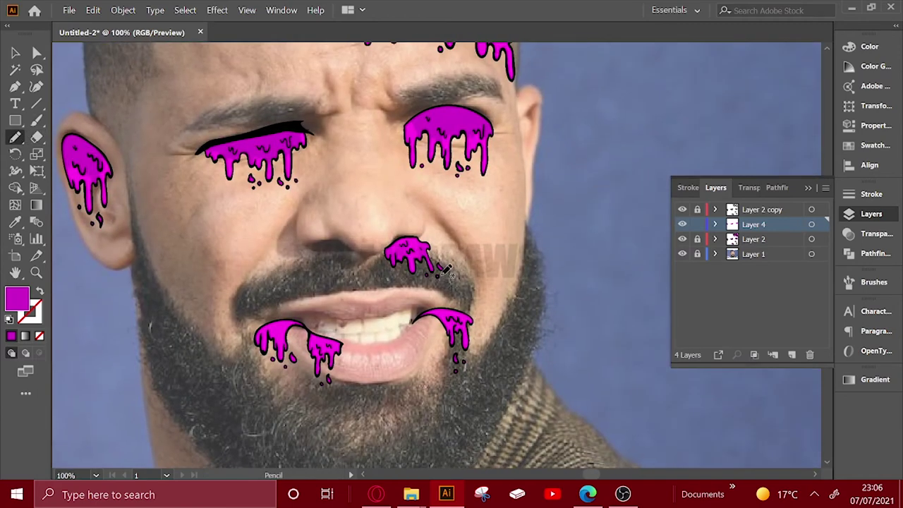
key("ctrl+plus")
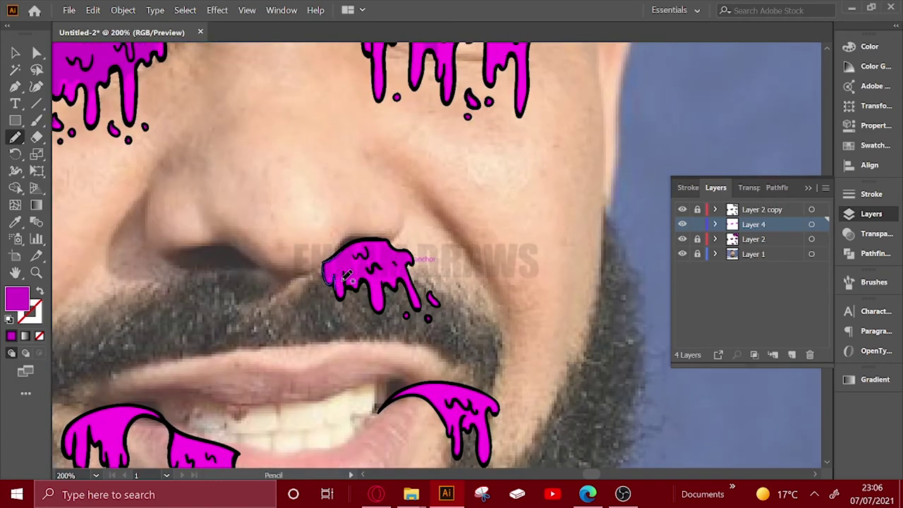
left_click_drag(396, 243, 348, 240)
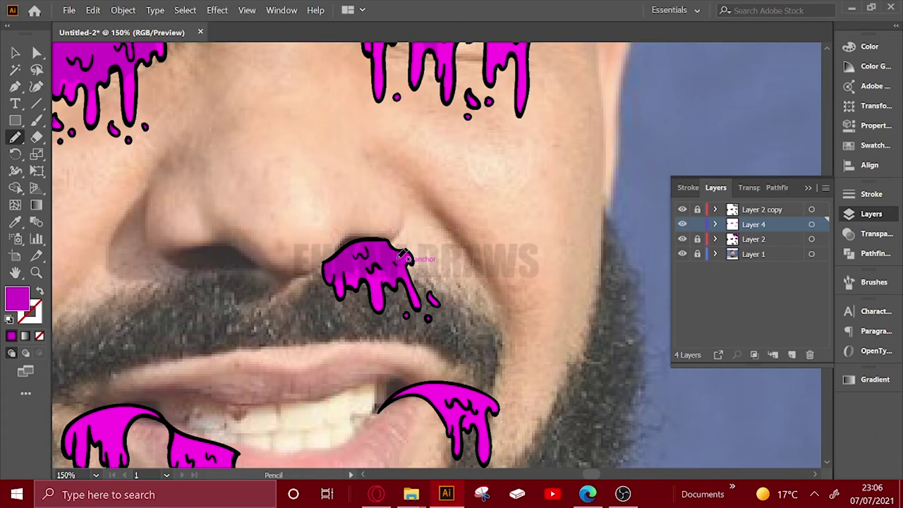
key("ctrl+minus")
Step: Add darker magenta shading along the upper edges of the mouth drips
key("ctrl+plus")
left_click_drag(408, 250, 404, 232)
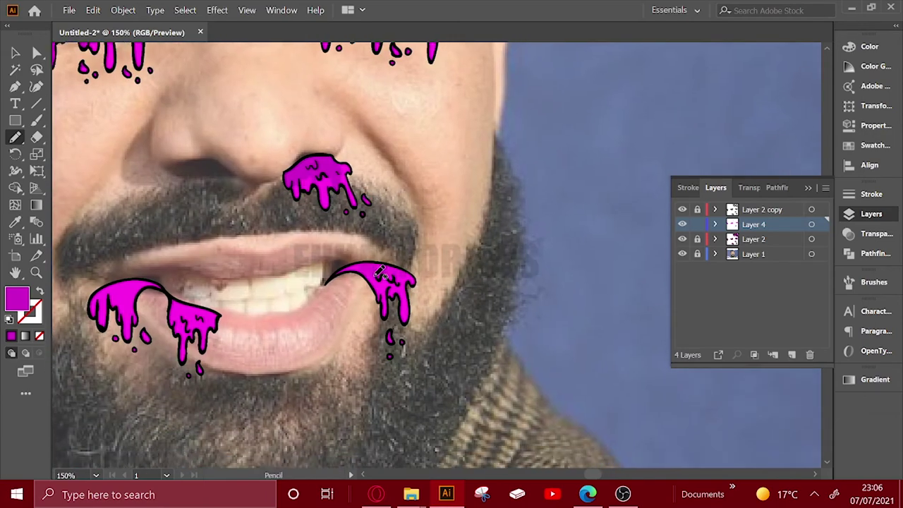
key("ctrl+plus")
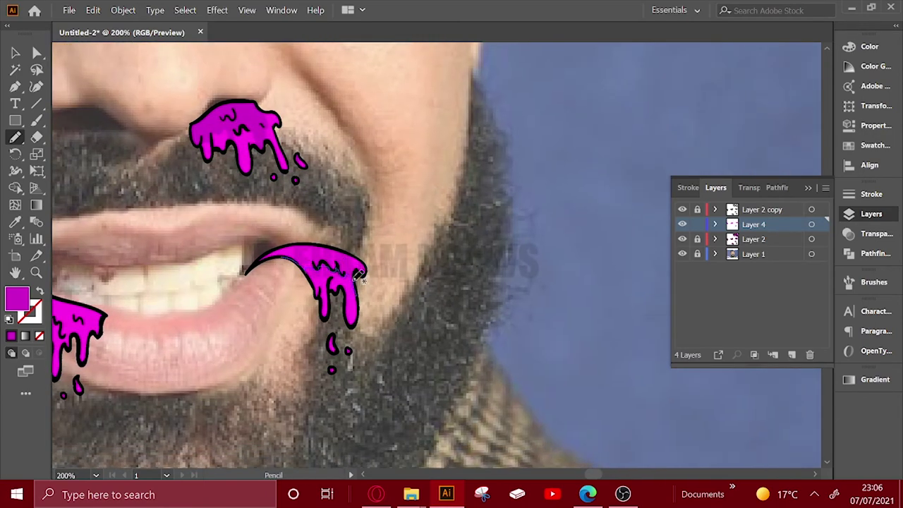
left_click_drag(368, 267, 368, 268)
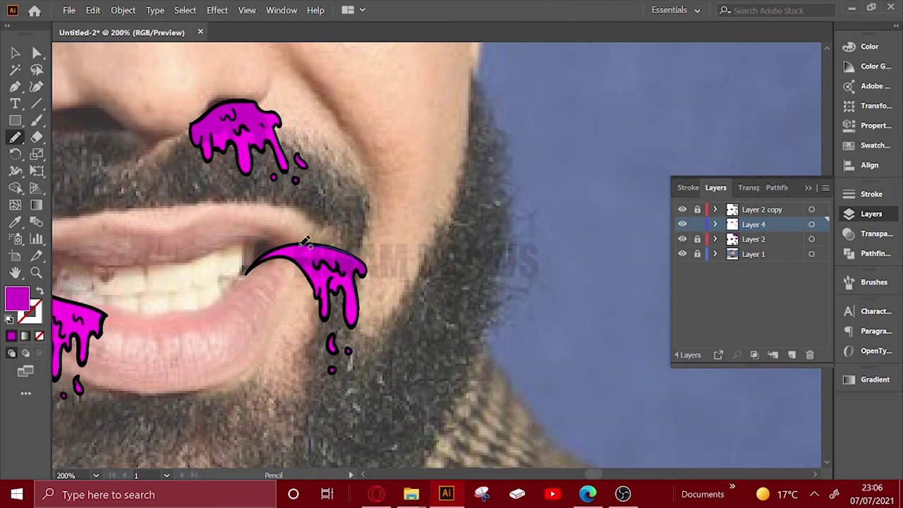
left_click_drag(273, 254, 309, 237)
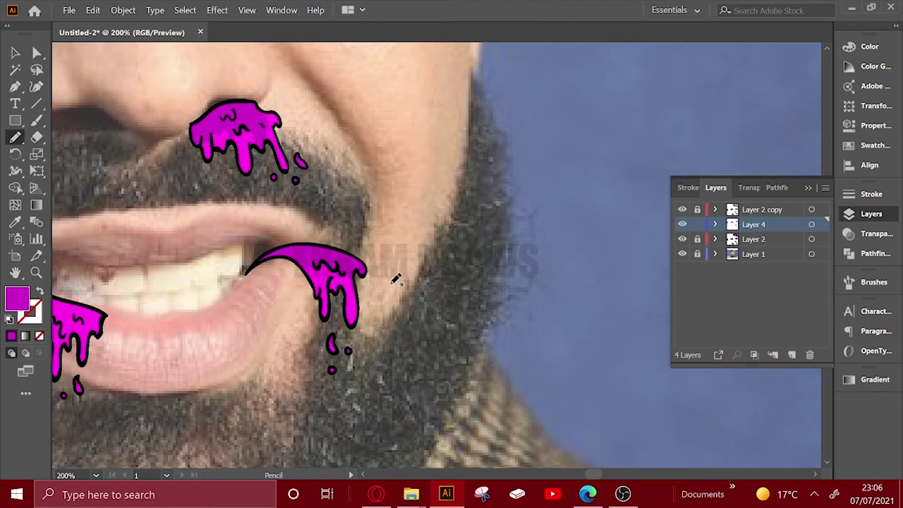
scroll(396, 280, "left", 2)
scroll(286, 312, "left", 4)
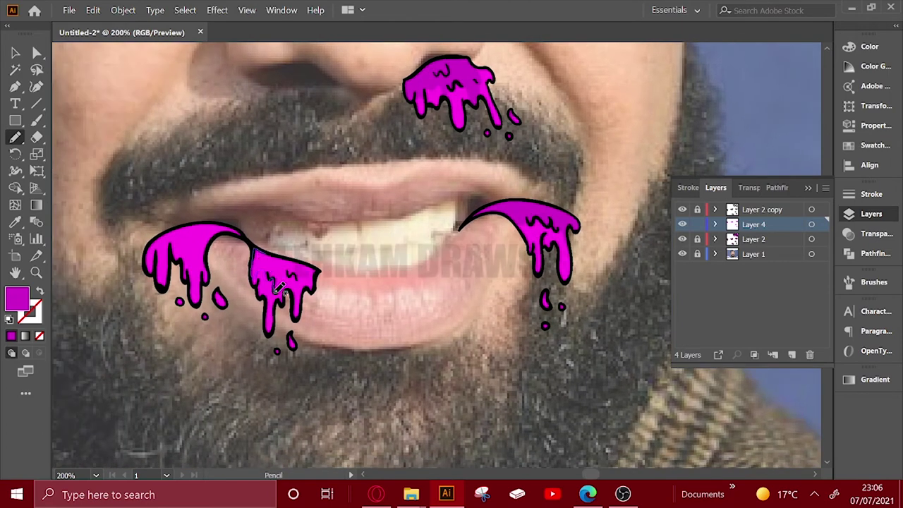
scroll(299, 257, "left", 2)
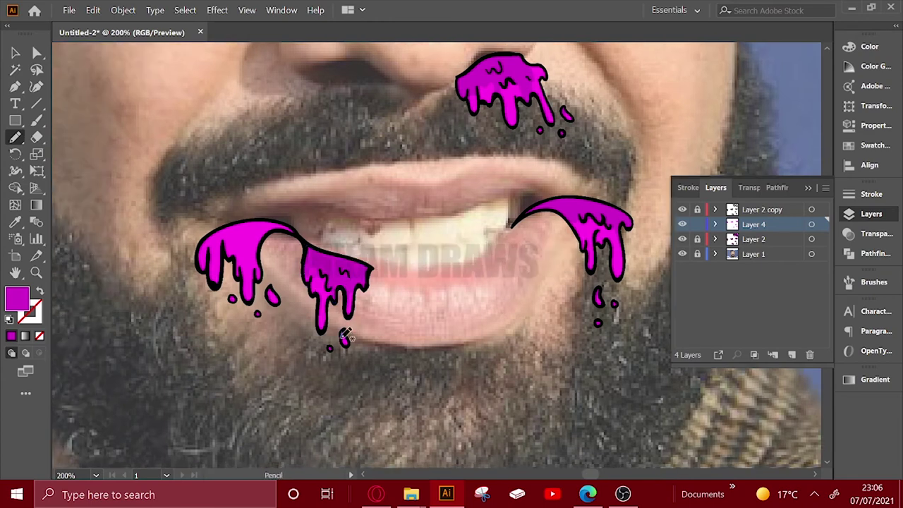
scroll(304, 283, "left", 2)
left_click_drag(310, 254, 322, 272)
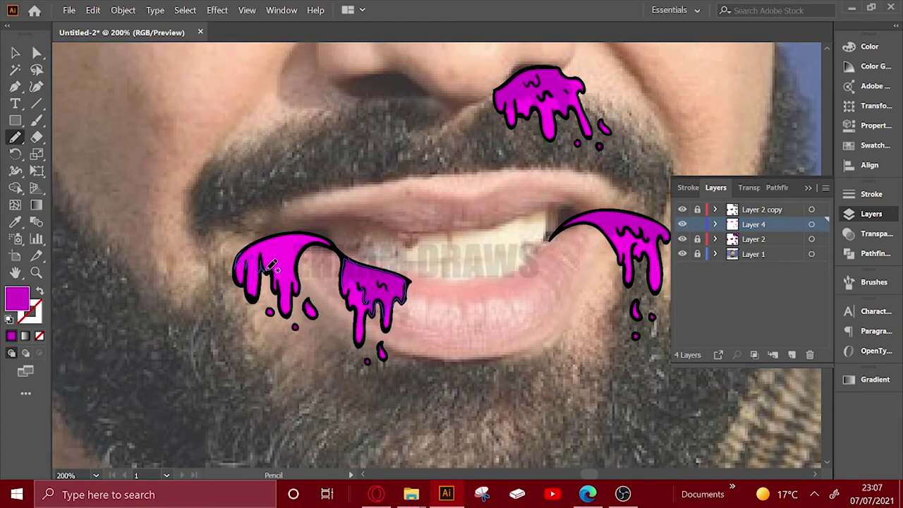
scroll(410, 222, "down", 1)
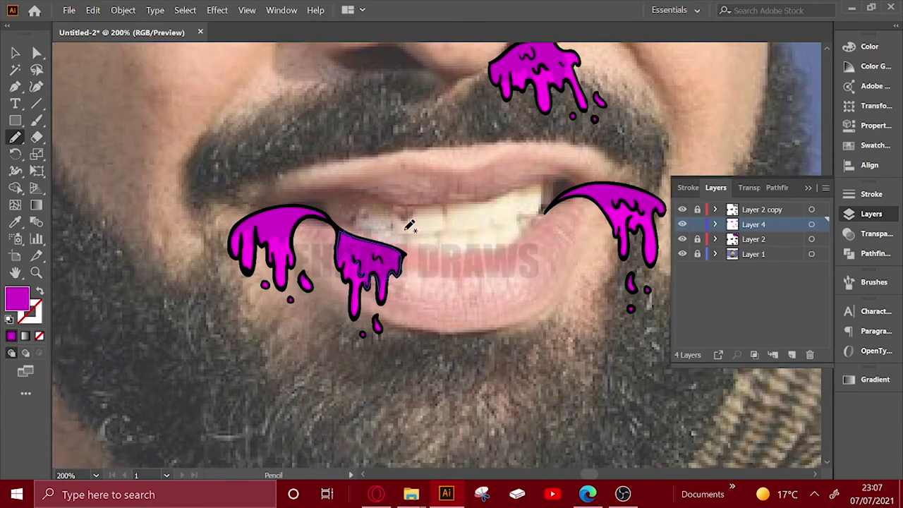
key("ctrl+minus")
key("ctrl+minus")
scroll(347, 322, "up", 5)
left_click_drag(387, 225, 333, 394)
Step: Trace a darker magenta shading shape along the forehead drip's left edge
key("ctrl+plus")
key("ctrl+plus")
key("ctrl+plus")
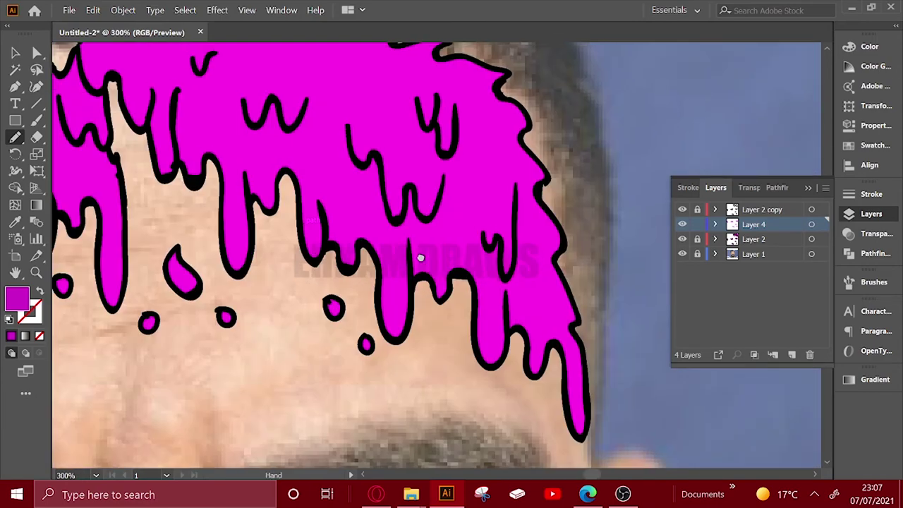
scroll(424, 254, "left", 3)
mouse_move(219, 153)
left_mouse_down()
mouse_move(231, 218)
mouse_move(270, 238)
mouse_move(313, 229)
left_mouse_up()
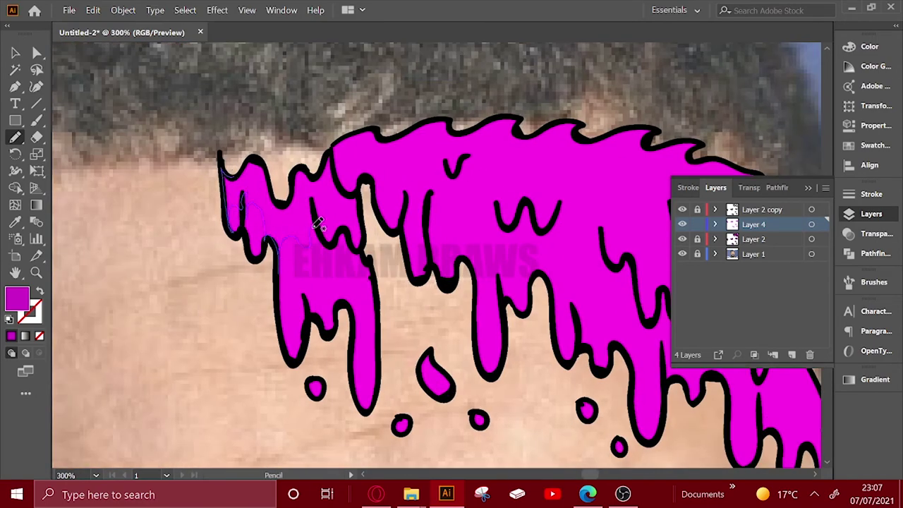
left_click_drag(365, 242, 220, 156)
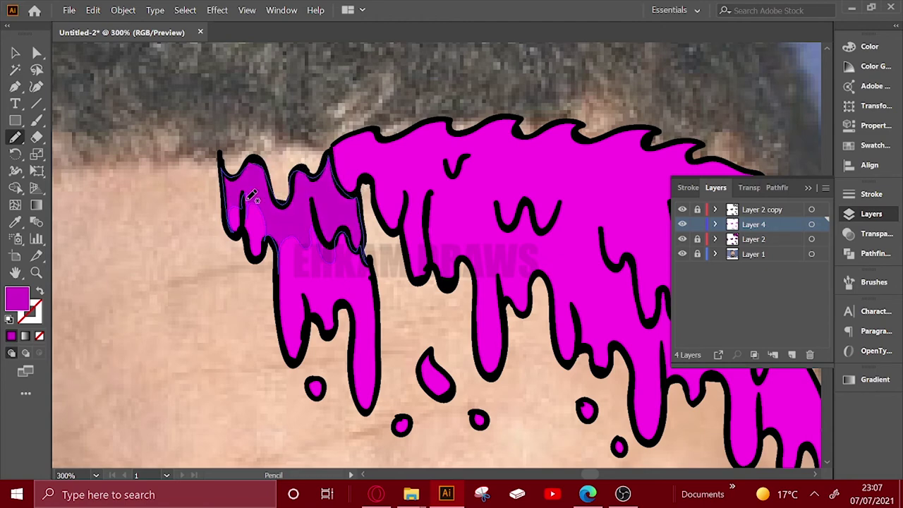
Step: Trace darker shading along the forehead drip's top edge and right drips, then zoom out
left_click_drag(350, 270, 297, 265)
left_click_drag(360, 290, 311, 280)
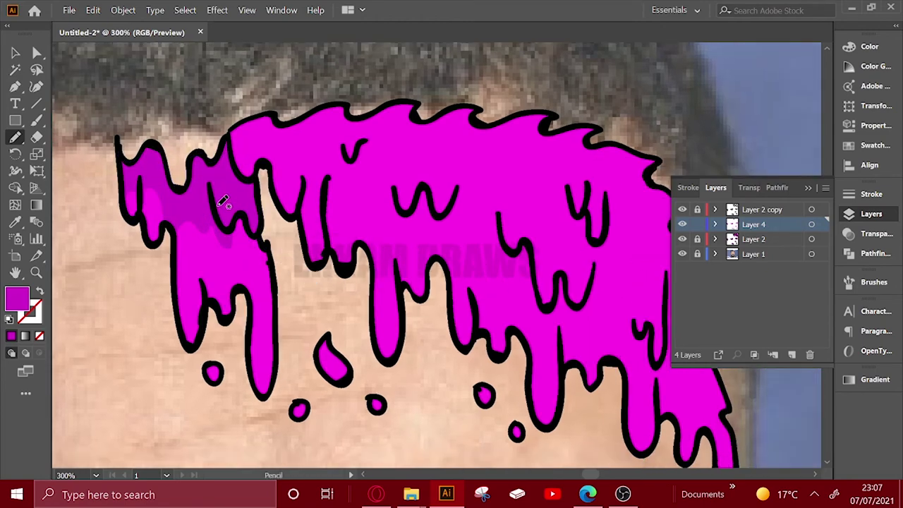
left_click_drag(302, 314, 233, 314)
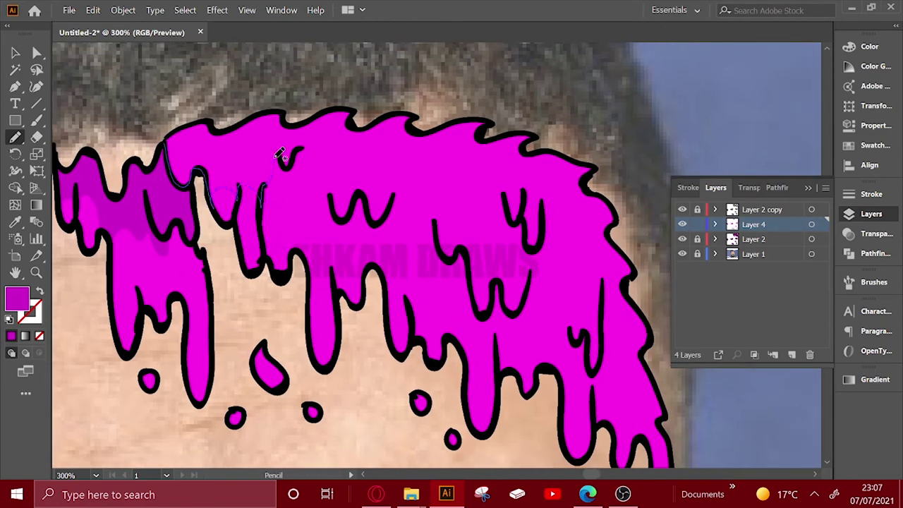
mouse_move(324, 162)
left_mouse_down()
mouse_move(374, 204)
mouse_move(439, 219)
mouse_move(477, 266)
left_mouse_up()
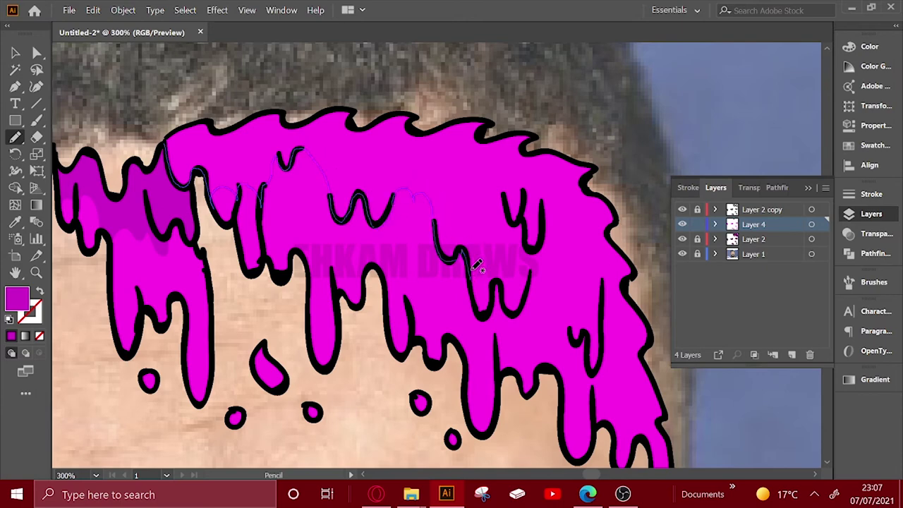
left_click_drag(520, 212, 550, 210)
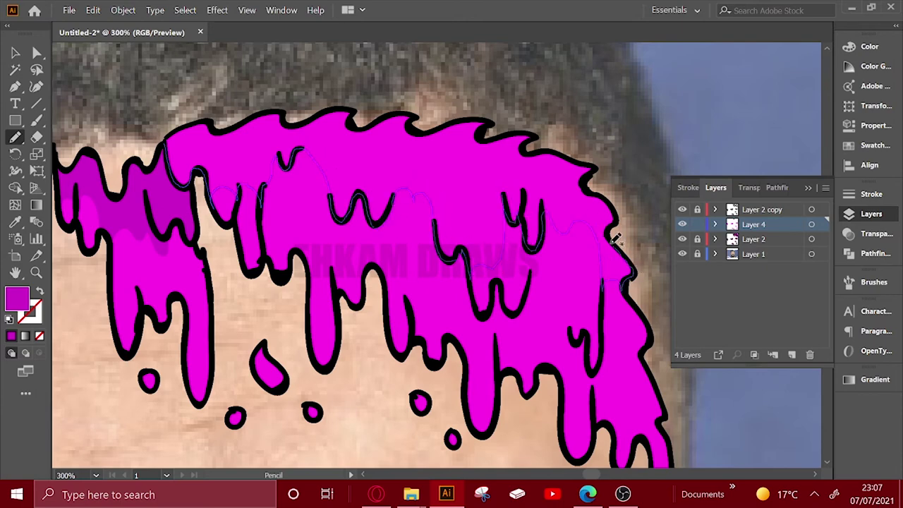
mouse_move(615, 239)
left_mouse_down()
mouse_move(585, 157)
mouse_move(530, 131)
mouse_move(358, 113)
mouse_move(167, 141)
left_mouse_up()
scroll(487, 314, "right", 3)
scroll(487, 314, "down", 1)
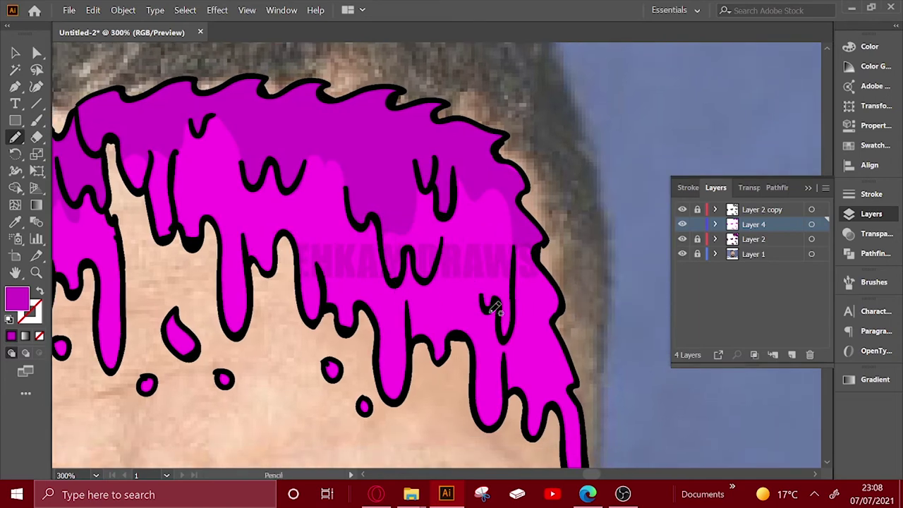
scroll(494, 308, "right", 1)
scroll(494, 309, "down", 1)
scroll(472, 284, "down", 2)
scroll(448, 296, "left", 3)
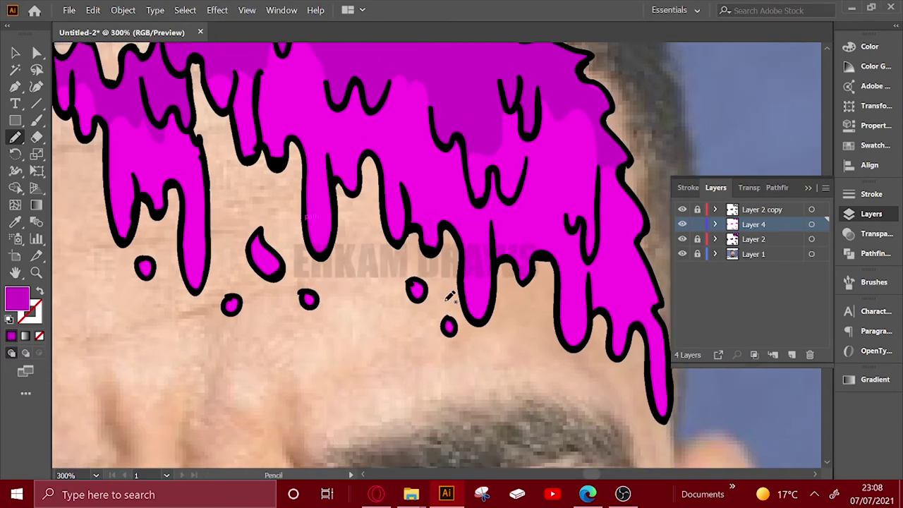
left_click_drag(256, 233, 254, 239)
key("ctrl+minus")
key("ctrl+minus")
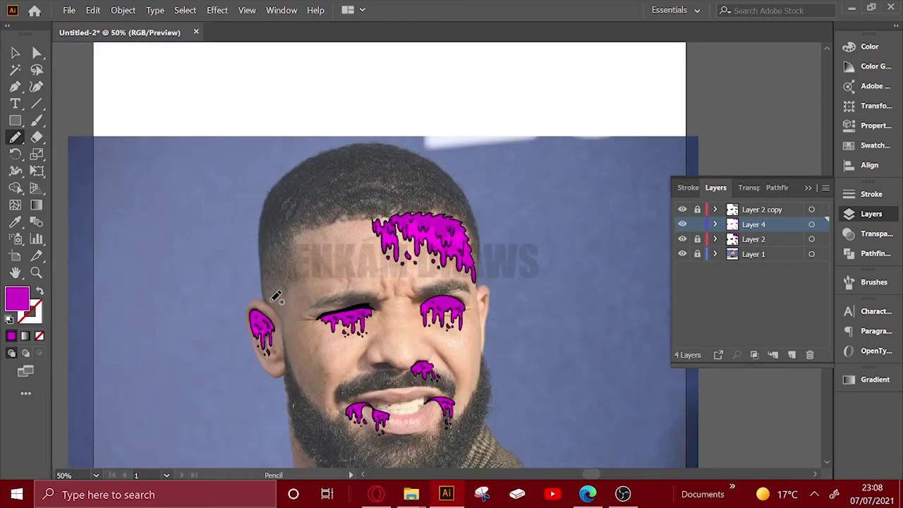
scroll(475, 202, "down", 3)
left_click(17, 54)
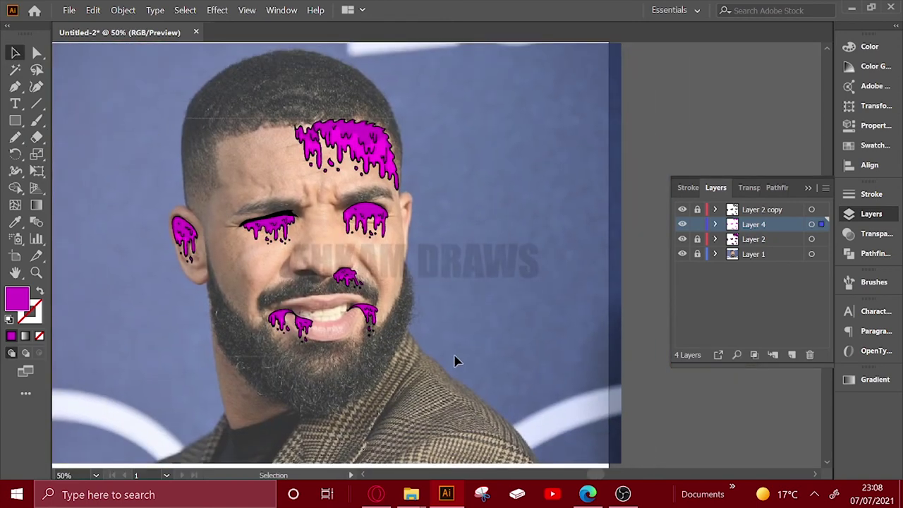
Step: Recolor all drip artwork with Colors set to All, 100% saturation and 79% brightness
key("ctrl+a")
left_click(92, 10)
mouse_move(122, 240)
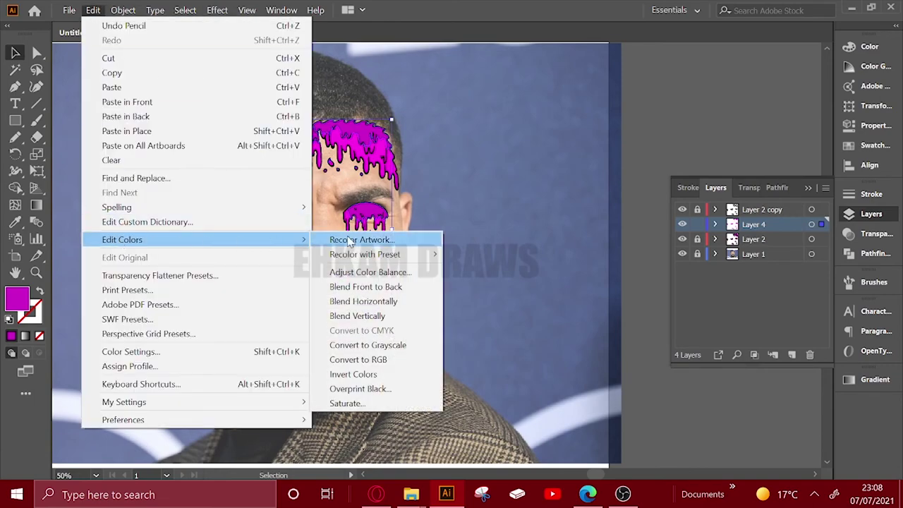
left_click(480, 312)
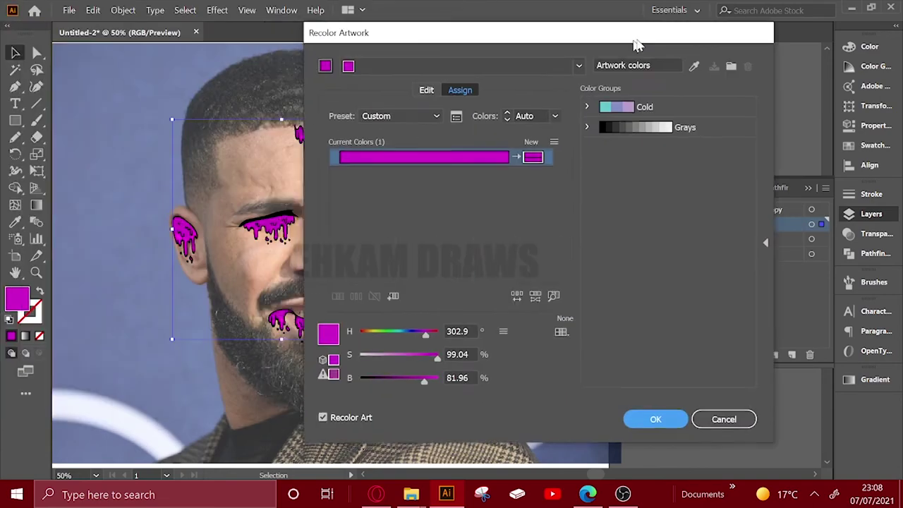
left_click_drag(637, 45, 749, 42)
left_click(666, 114)
left_click(671, 133)
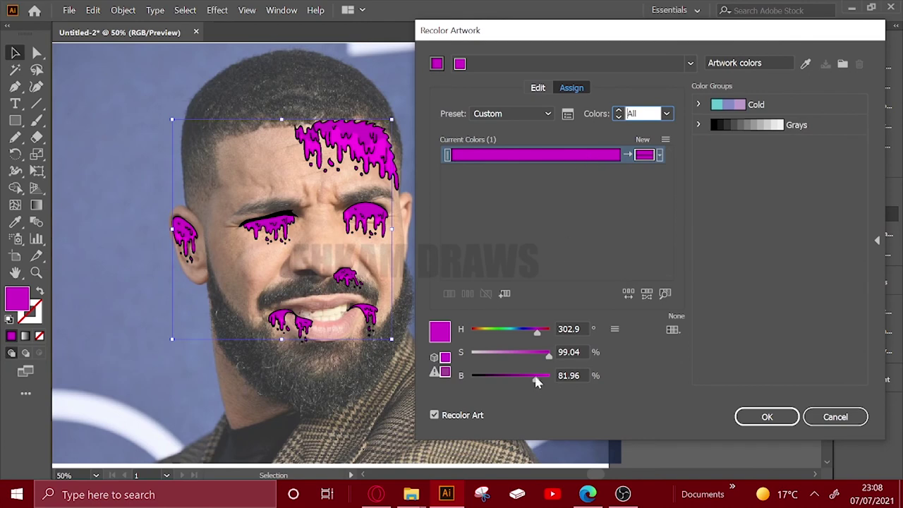
left_click_drag(533, 382, 533, 382)
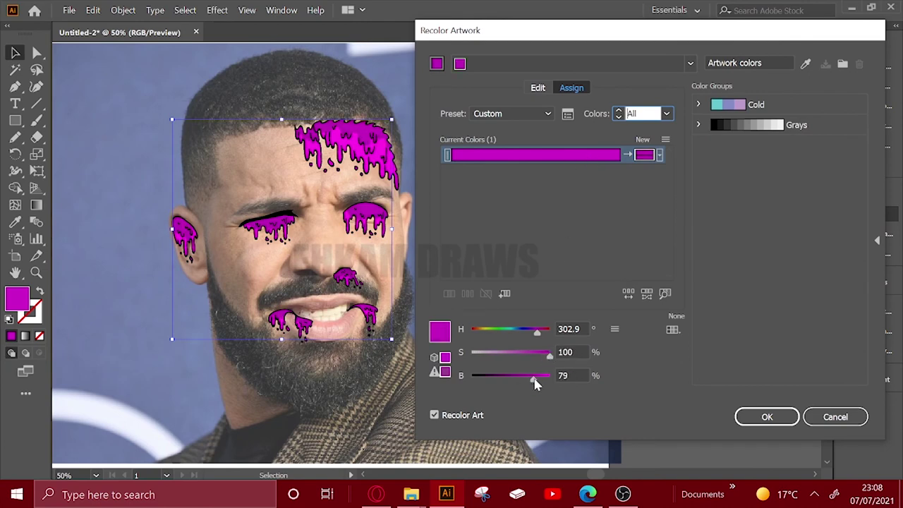
left_click(767, 417)
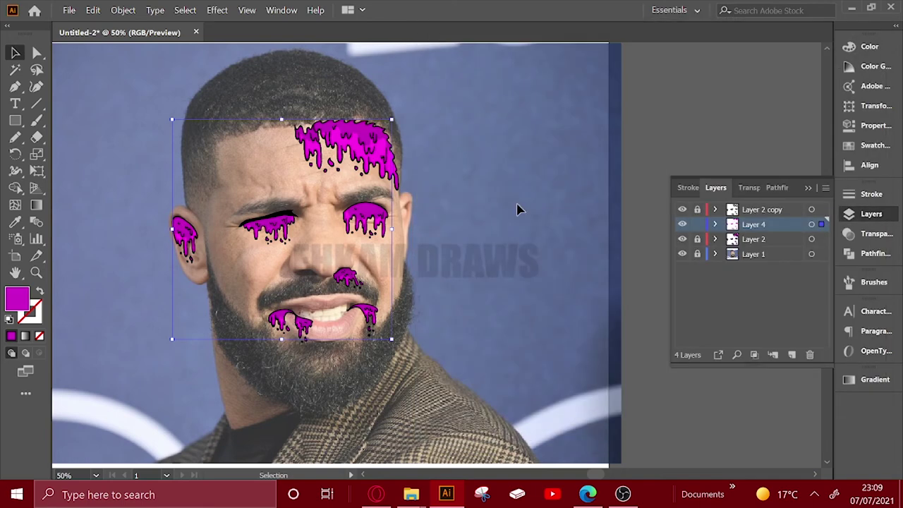
Step: Add a new highlight layer and set the Pencil tool's fill to white (ffffff)
scroll(550, 187, "right", 2)
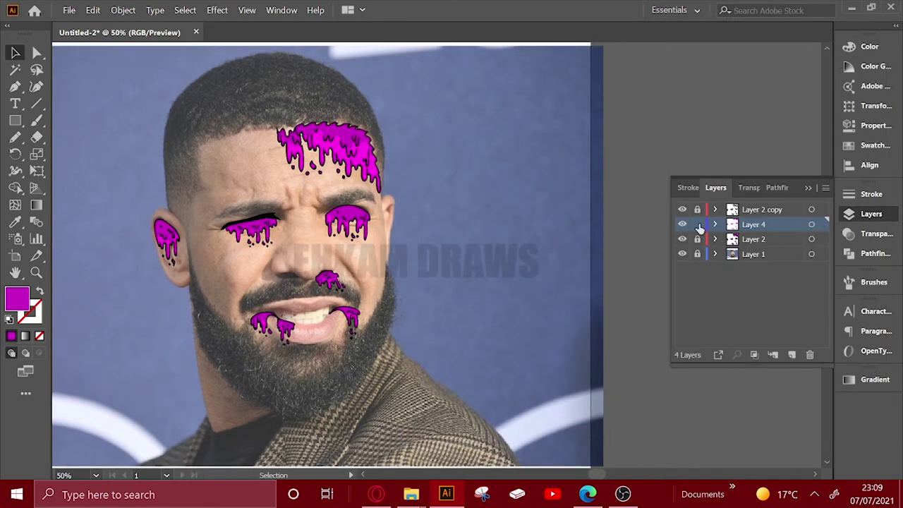
left_click(792, 354)
key("n")
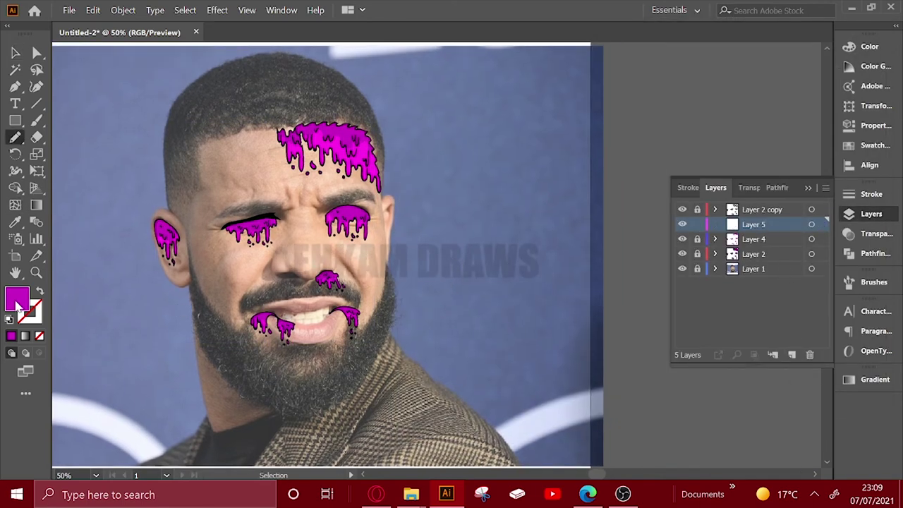
double_click(17, 300)
type("ffffff")
left_click(788, 122)
Step: Draw white highlight streaks inside the first eye's drips and its small drop
scroll(343, 219, "up", 4)
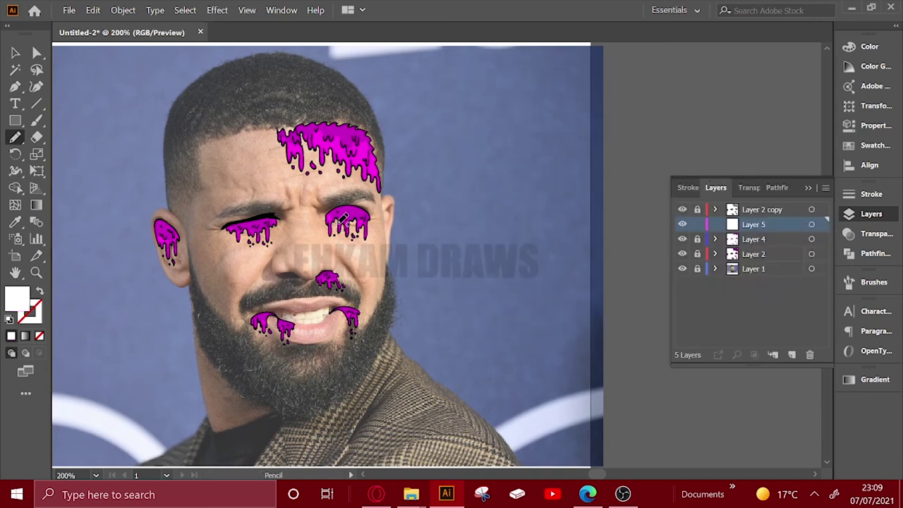
scroll(210, 218, "up", 2)
scroll(211, 205, "up", 2)
left_click_drag(224, 180, 219, 222)
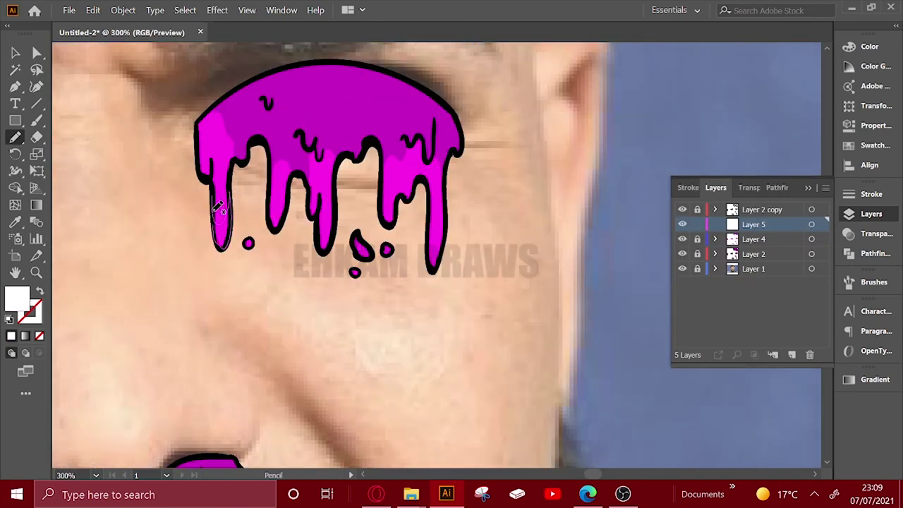
scroll(203, 173, "up", 1)
left_click_drag(204, 173, 208, 199)
left_click_drag(284, 215, 274, 249)
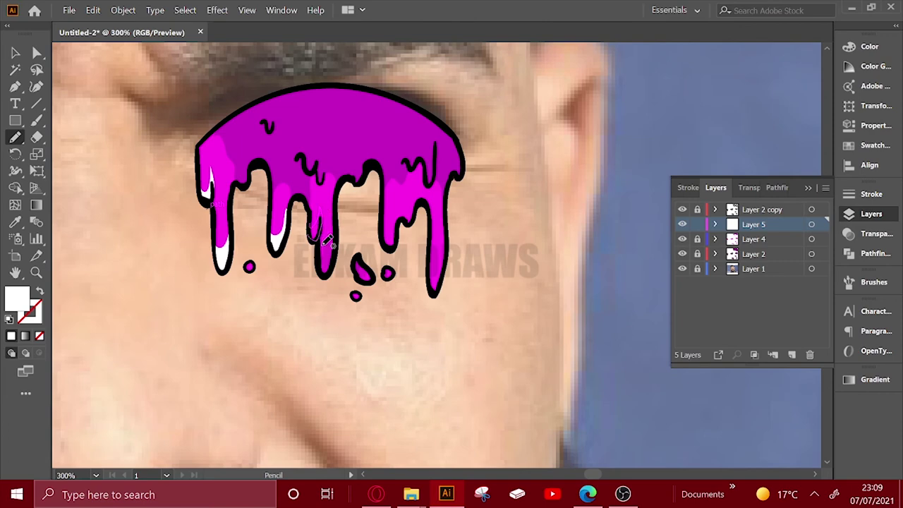
left_click_drag(322, 206, 317, 240)
left_click_drag(330, 224, 326, 271)
left_click_drag(393, 206, 387, 242)
left_click_drag(443, 215, 433, 289)
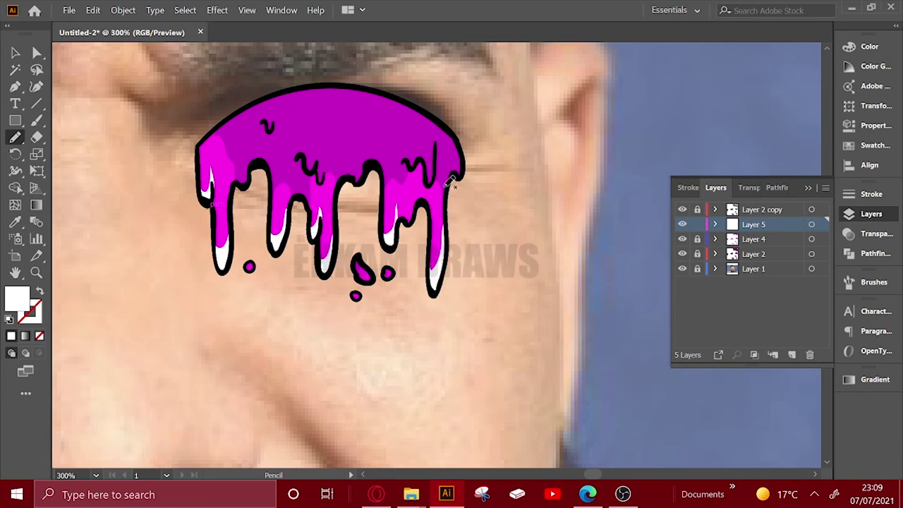
left_click_drag(361, 267, 366, 280)
Step: Pan to the left eye drip and draw white highlights inside its drips
left_click_drag(251, 265, 423, 254)
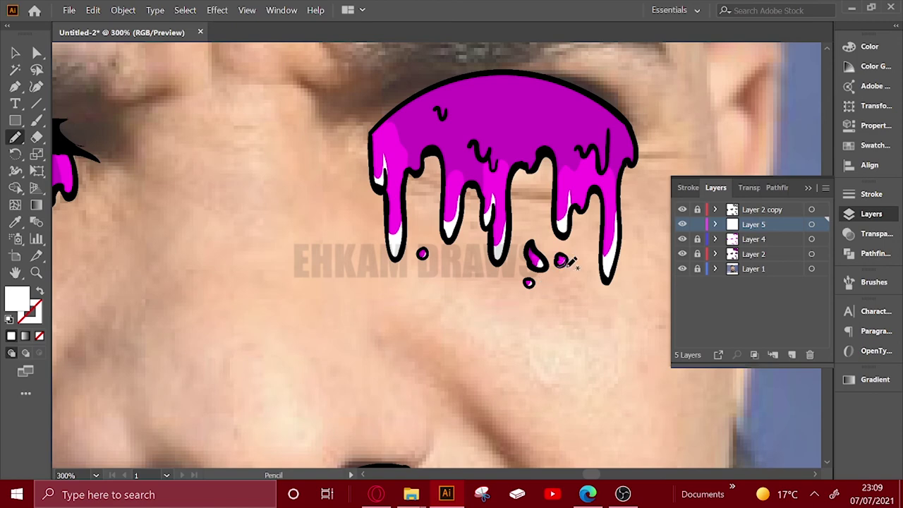
left_click_drag(569, 262, 777, 289)
left_click_drag(183, 261, 351, 240)
left_click_drag(224, 240, 212, 279)
left_click_drag(332, 282, 343, 254)
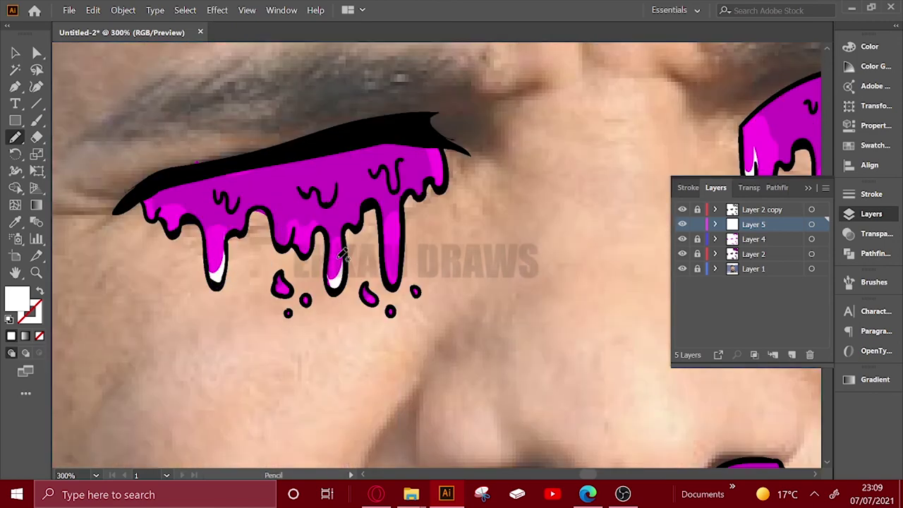
left_click_drag(399, 243, 393, 277)
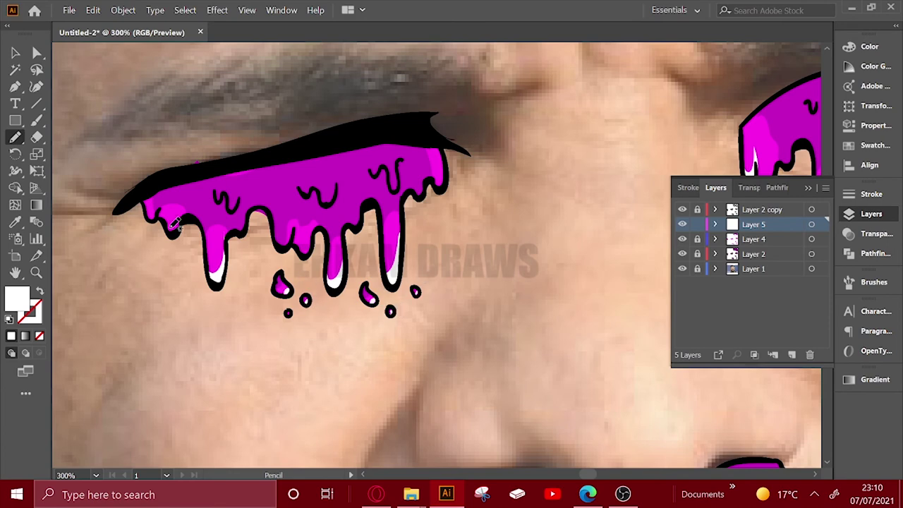
key("ctrl+minus")
key("ctrl+minus")
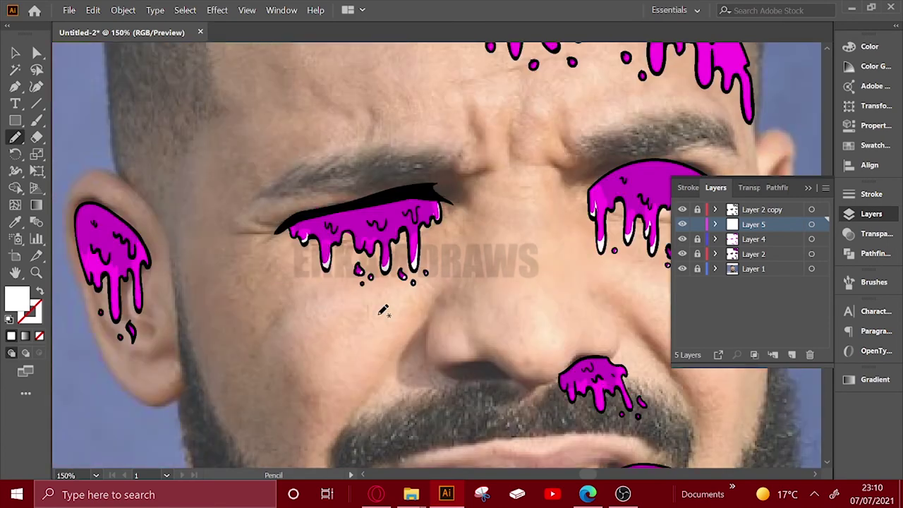
Step: Zoom in on the ear drip and draw four white highlight streaks in it
scroll(383, 310, "left", 5)
key("ctrl+plus")
key("ctrl+plus")
scroll(230, 258, "left", 5)
left_click_drag(219, 237, 212, 296)
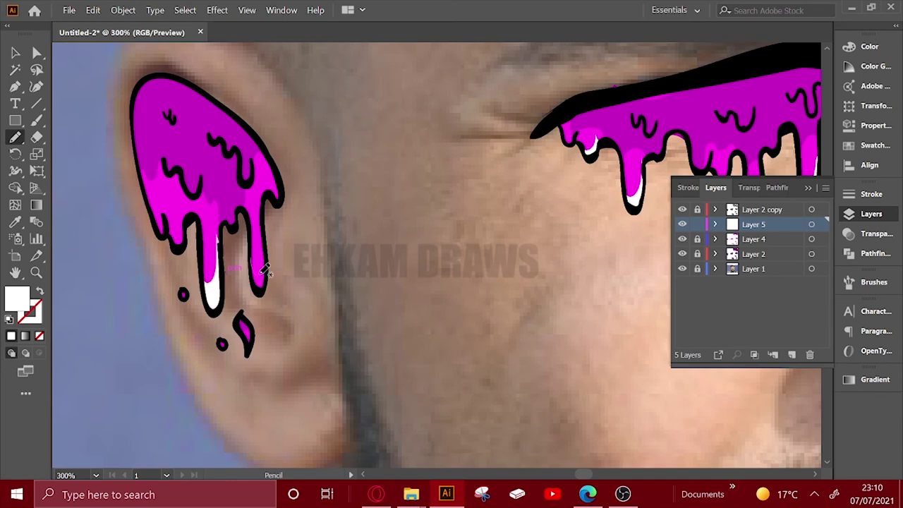
left_click_drag(262, 270, 258, 288)
left_click_drag(274, 173, 276, 203)
left_click_drag(187, 217, 181, 237)
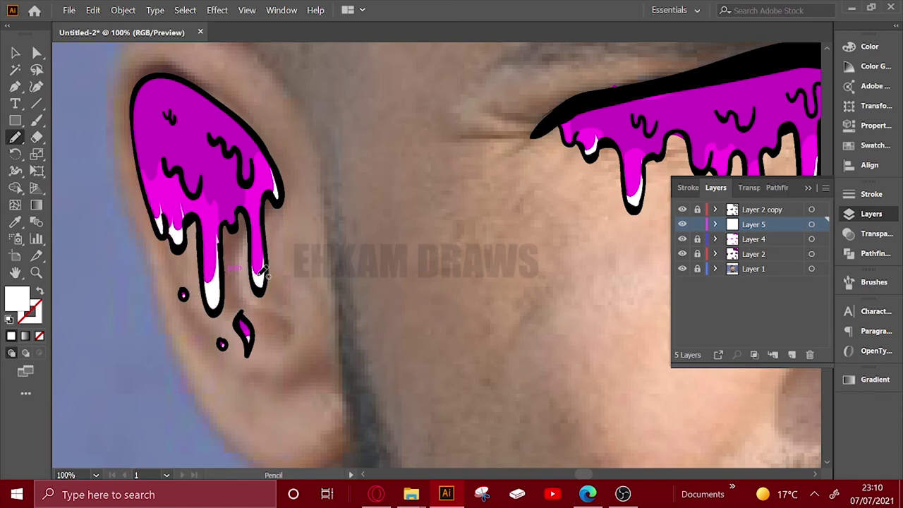
Step: Add two white highlights and a small dot to the drip below the nose
key("ctrl+minus")
scroll(391, 245, "right", 5)
key("ctrl+plus")
key("ctrl+plus")
key("ctrl+plus")
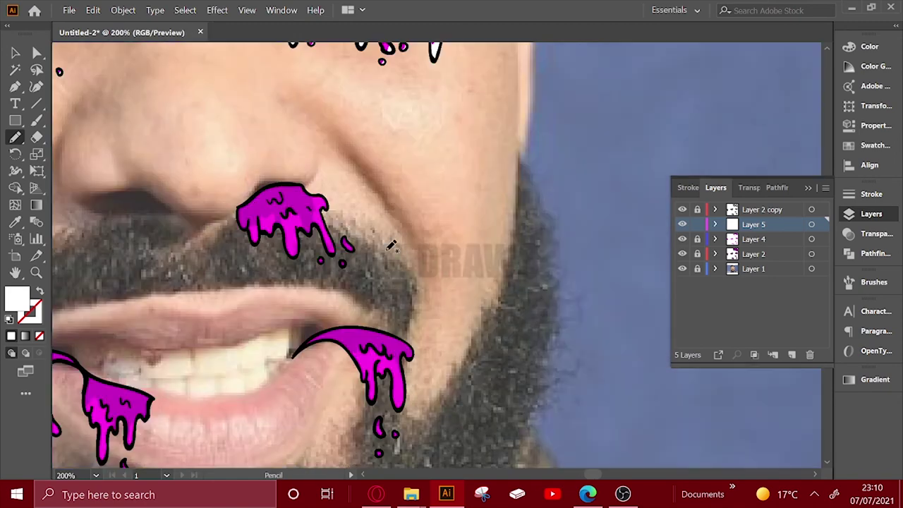
left_click_drag(303, 241, 299, 273)
left_click_drag(340, 253, 338, 275)
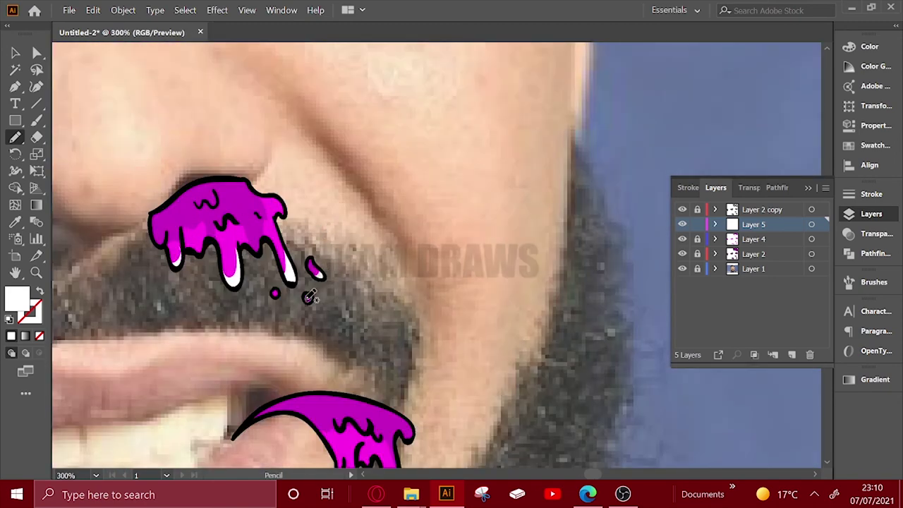
left_click(308, 297)
Step: Draw white highlights in the mouth-corner drips, panning across to the other corner
scroll(308, 298, "down", 3)
scroll(309, 297, "right", 2)
left_click_drag(289, 361, 285, 399)
left_click_drag(332, 363, 326, 409)
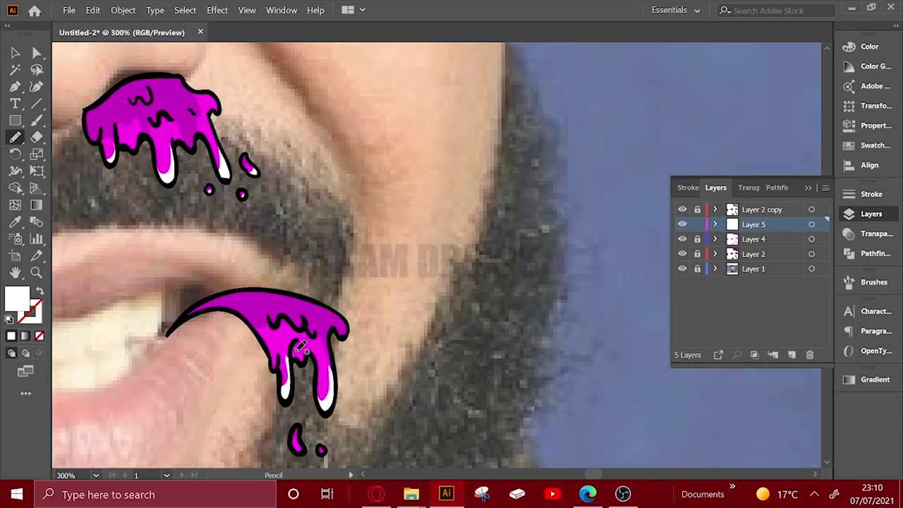
left_click_drag(295, 351, 299, 358)
scroll(304, 349, "down", 3)
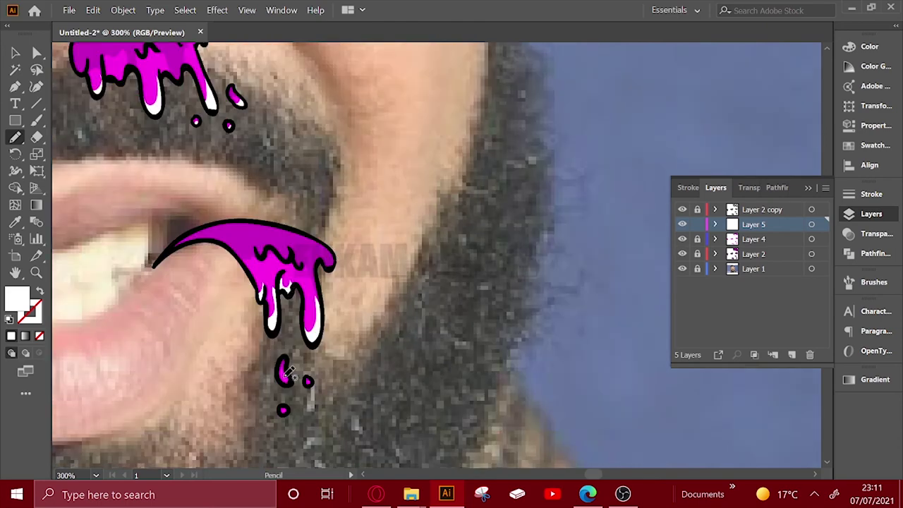
left_click_drag(300, 392, 731, 282)
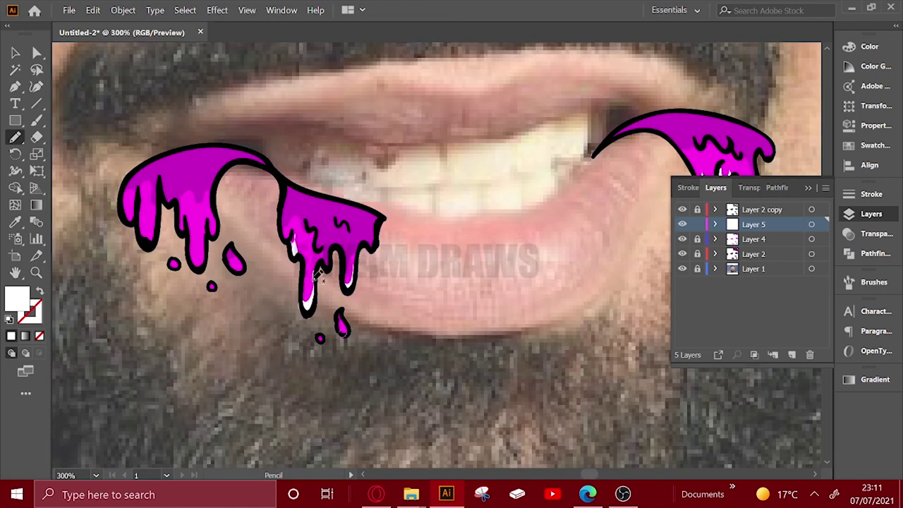
scroll(300, 240, "left", 1)
scroll(303, 254, "left", 1)
scroll(297, 290, "left", 1)
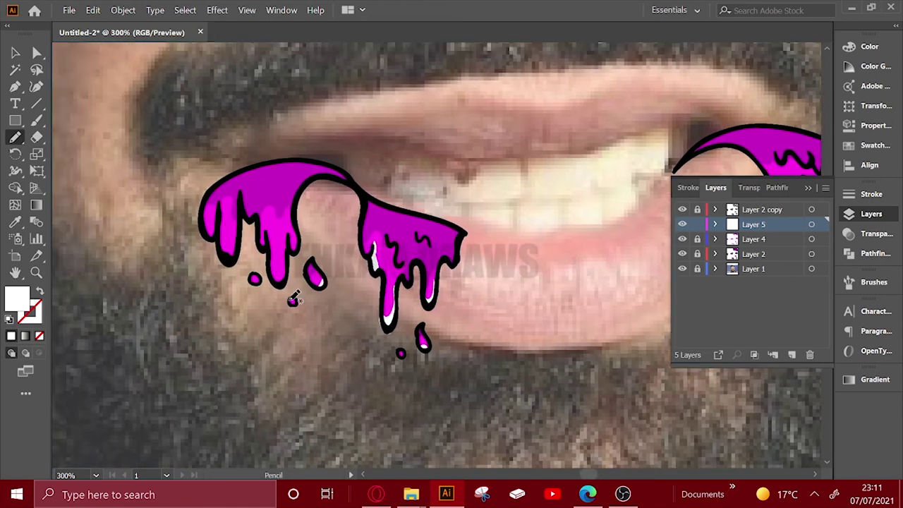
scroll(296, 233, "left", 1)
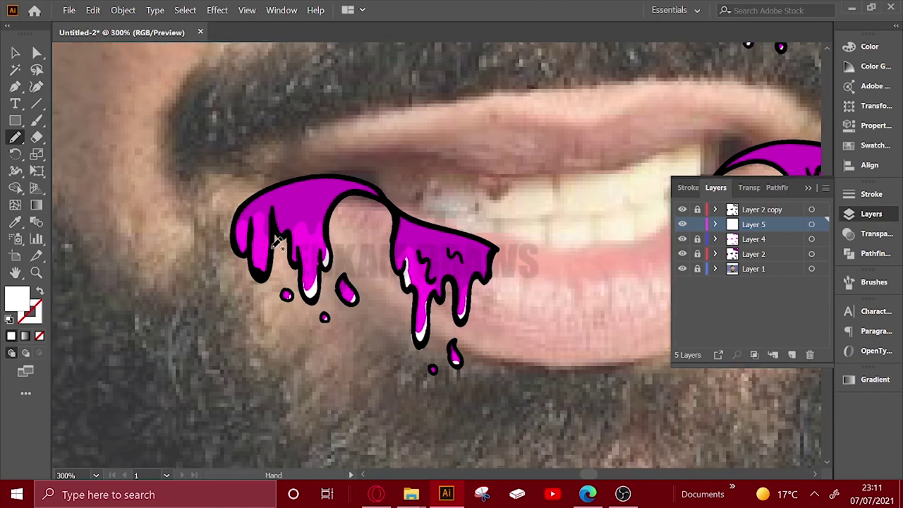
scroll(332, 280, "down", 2)
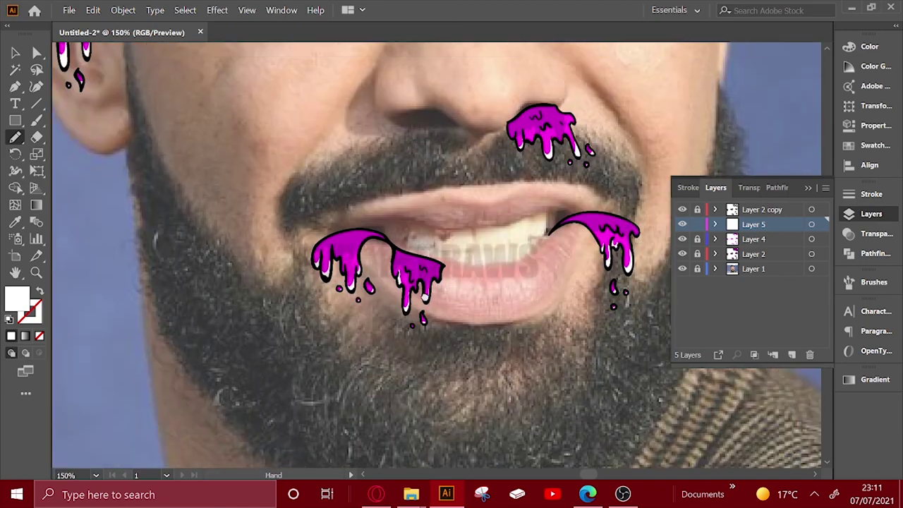
scroll(311, 247, "up", 3)
Step: Draw white highlights in the left forehead drips and the teardrop droplet
scroll(295, 218, "up", 3)
scroll(295, 217, "up", 2)
scroll(292, 205, "left", 1)
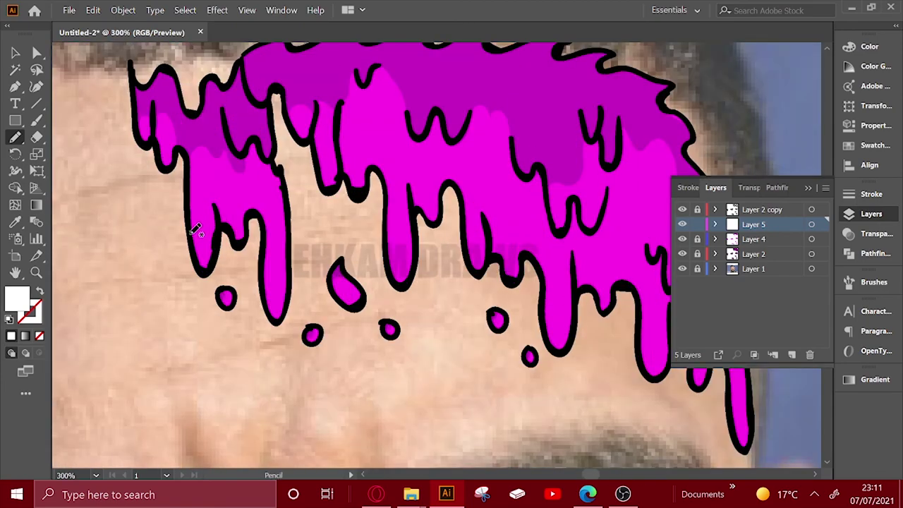
mouse_move(213, 206)
left_mouse_down()
mouse_move(239, 205)
mouse_move(243, 232)
mouse_move(292, 287)
mouse_move(276, 310)
left_mouse_up()
left_click_drag(392, 325, 393, 331)
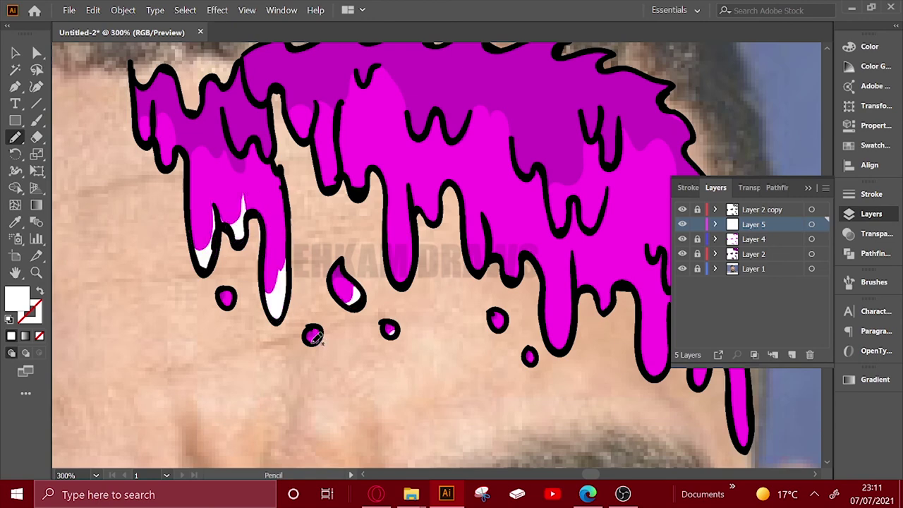
left_click_drag(276, 218, 283, 263)
left_click_drag(290, 240, 295, 279)
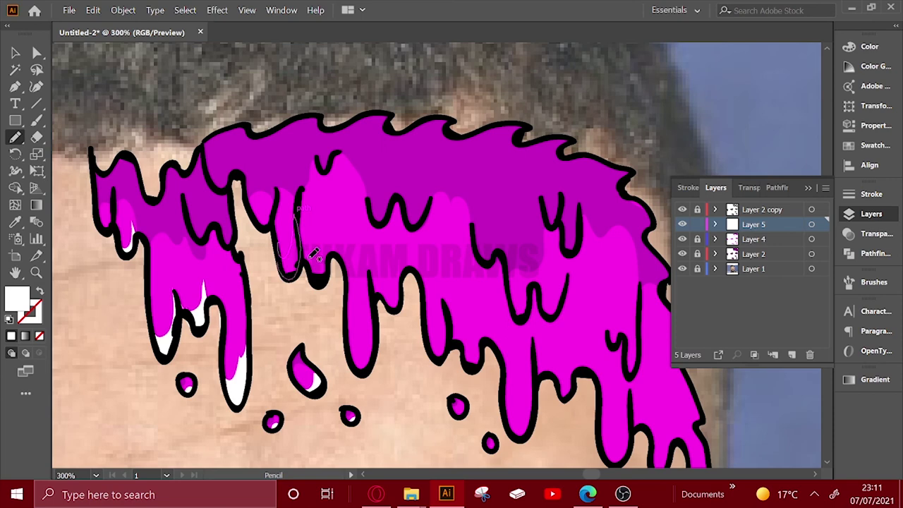
mouse_move(325, 240)
left_mouse_down()
mouse_move(321, 275)
mouse_move(259, 251)
left_mouse_up()
mouse_move(305, 286)
left_mouse_down()
mouse_move(313, 340)
mouse_move(305, 286)
left_mouse_up()
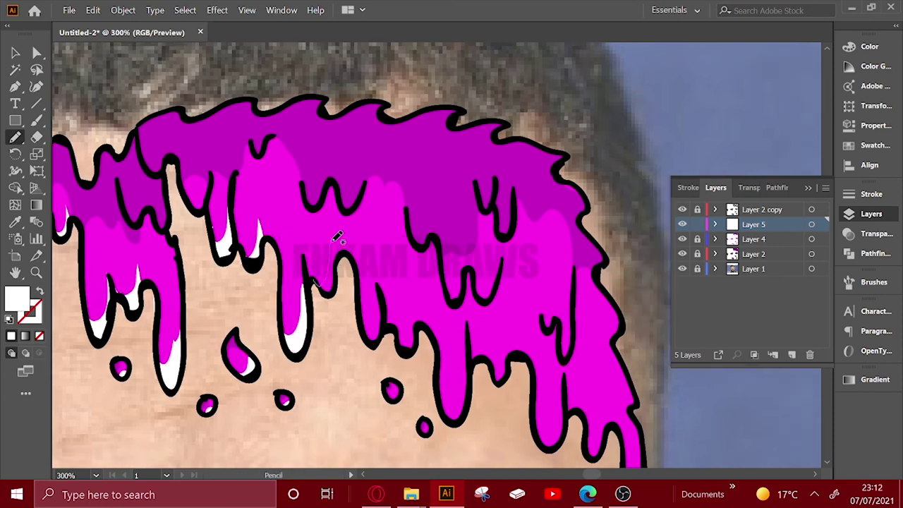
left_click_drag(333, 236, 332, 324)
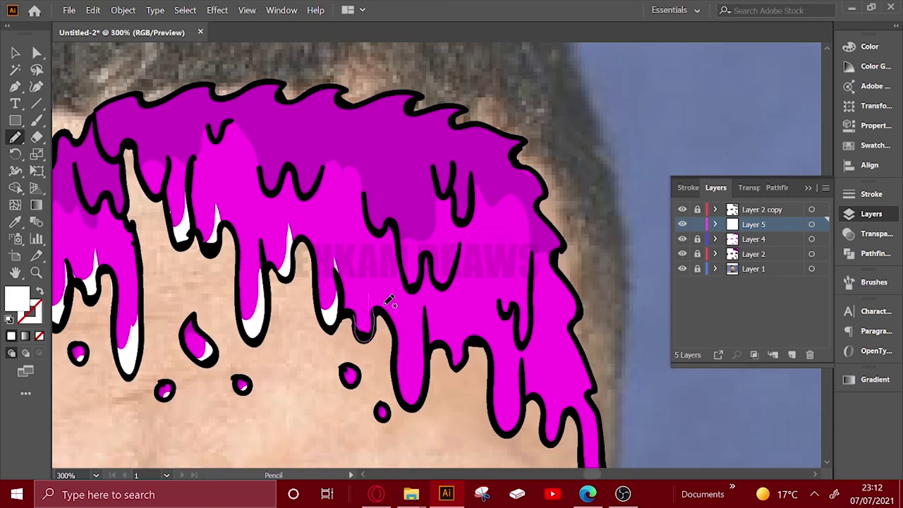
Step: Highlight the remaining right-hand forehead drips in white, then zoom out
mouse_move(395, 317)
left_mouse_down()
mouse_move(312, 263)
mouse_move(319, 300)
mouse_move(331, 249)
left_mouse_up()
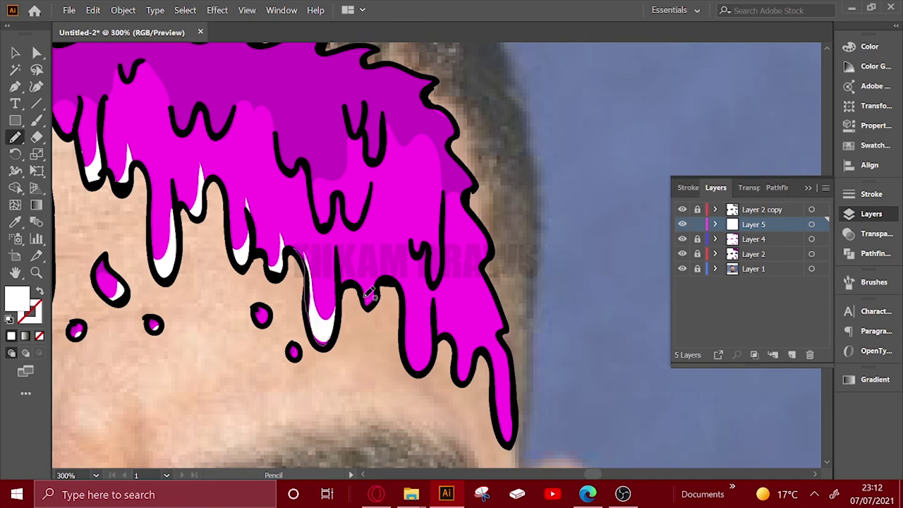
left_click_drag(371, 294, 327, 284)
mouse_move(251, 240)
left_mouse_down()
mouse_move(270, 267)
mouse_move(286, 331)
left_mouse_up()
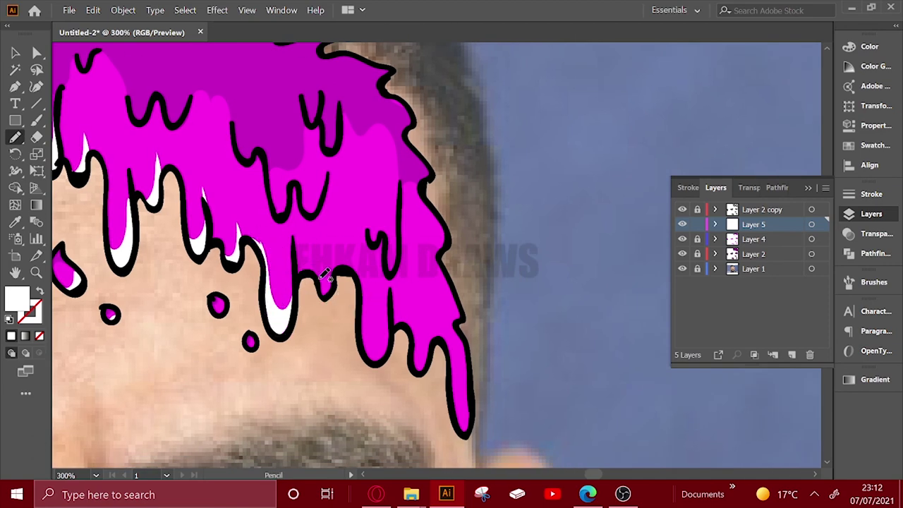
left_click_drag(336, 289, 331, 272)
left_click_drag(367, 339, 387, 311)
left_click_drag(427, 335, 420, 360)
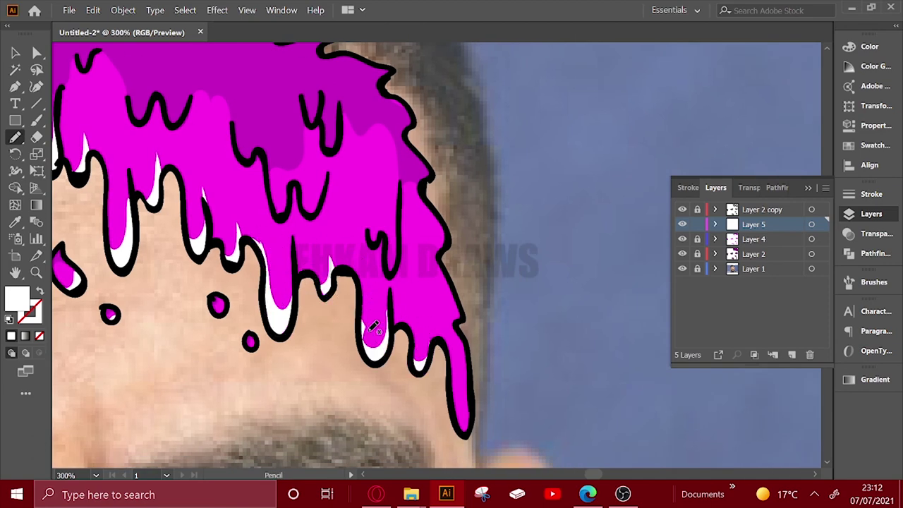
key("ctrl+minus")
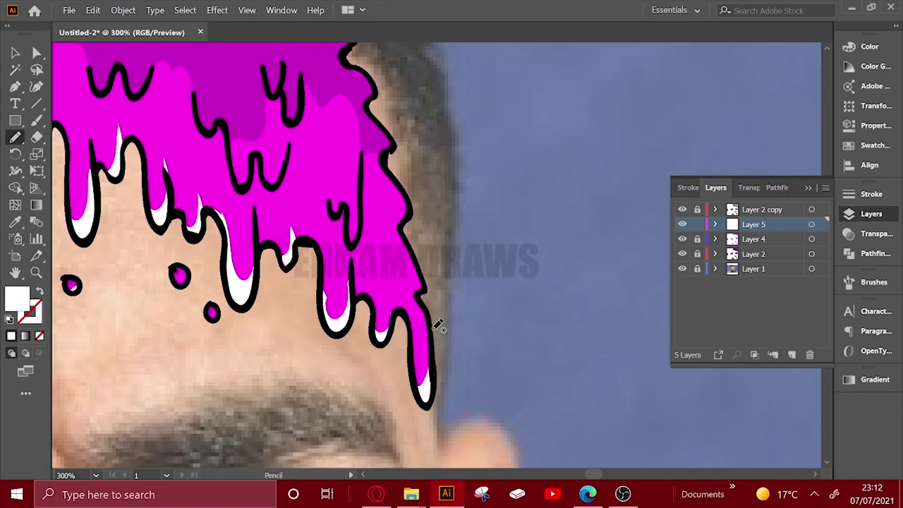
key("ctrl+minus")
key("ctrl+minus")
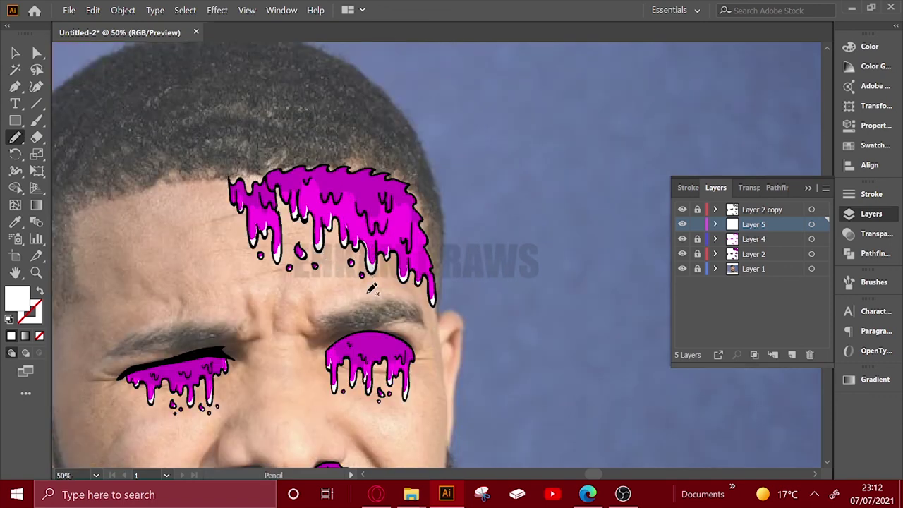
Step: Zoom out to the whole artboard and lock the highlight layer, Layer 5
key("ctrl+minus")
key("ctrl+minus")
scroll(468, 288, "down", 2)
key("ctrl+minus")
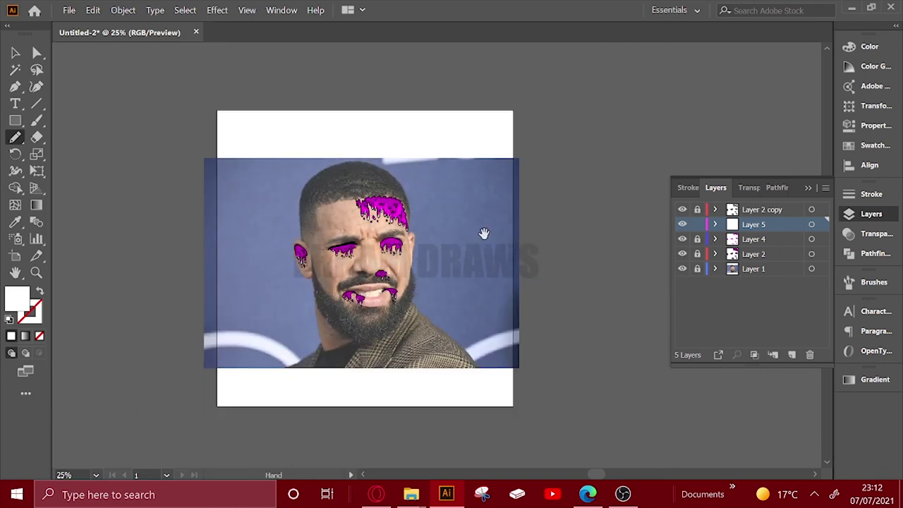
left_click(697, 224)
Step: Set the face photo's opacity to 100% and lock its layer, Layer 1
left_click(697, 269)
key("v")
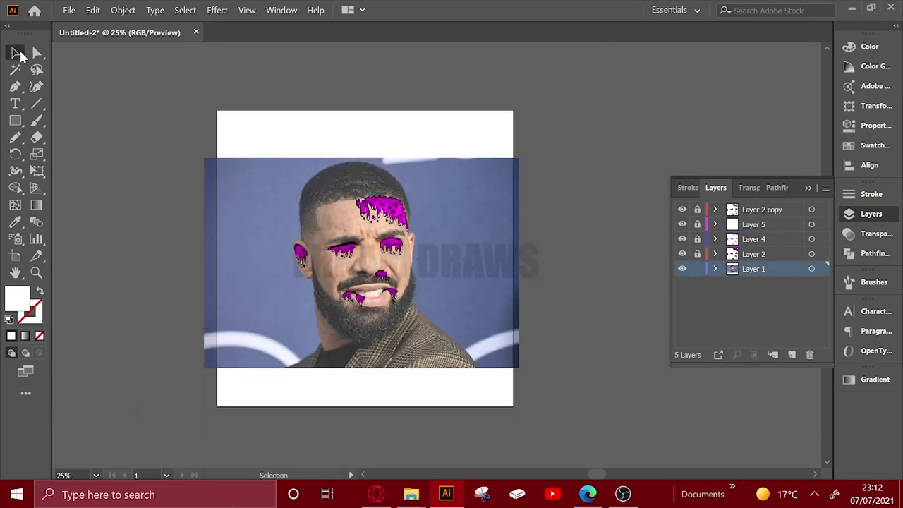
left_click(459, 217)
left_click(849, 233)
left_click_drag(814, 207, 811, 228)
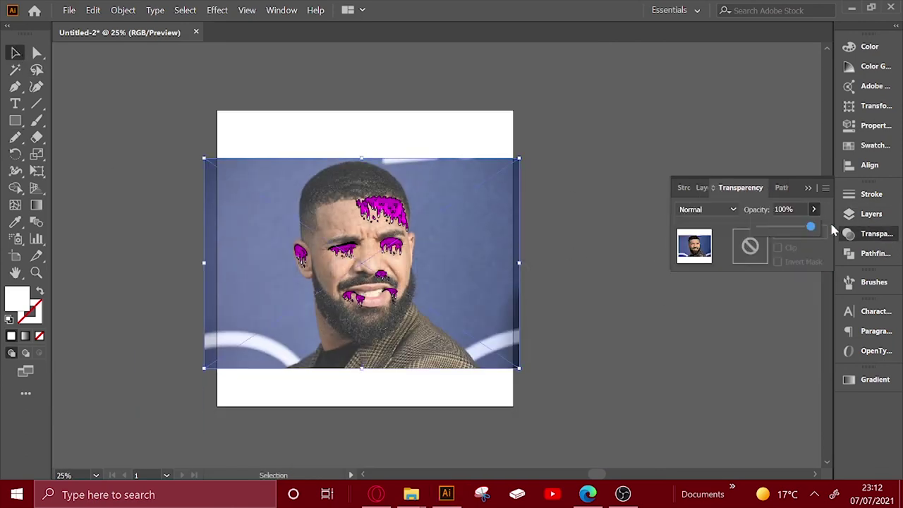
left_click(849, 213)
left_click(698, 268)
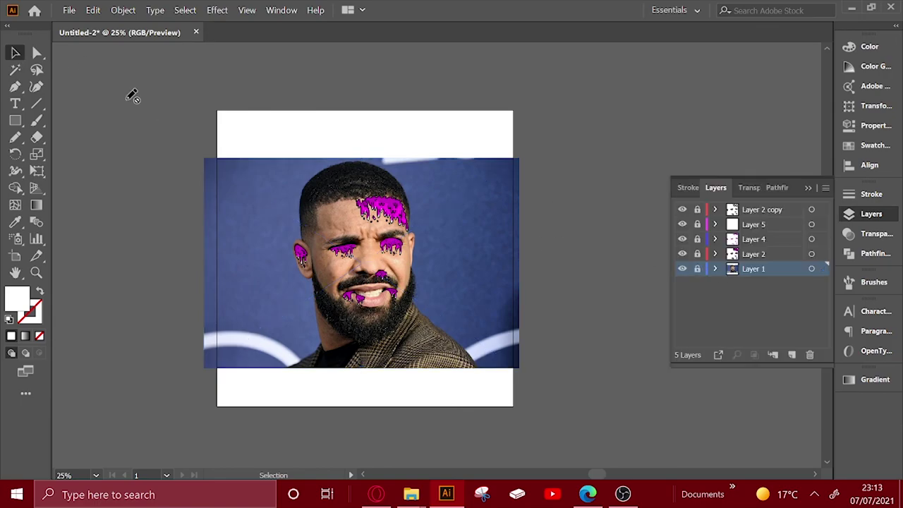